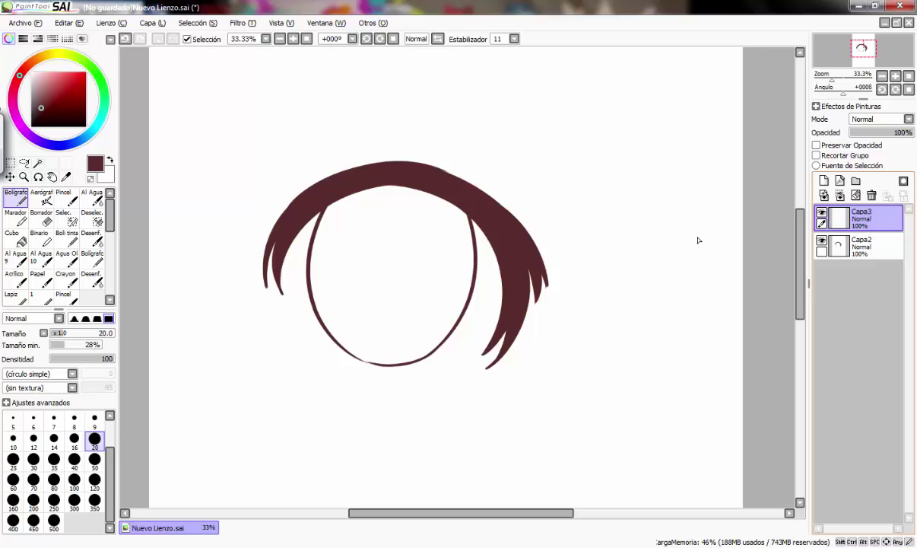
Step: Draw a thin dark maroon curve arching across the lower half of the iris on layer Capa3
scroll(420, 232, up, 1)
scroll(468, 213, up, 1)
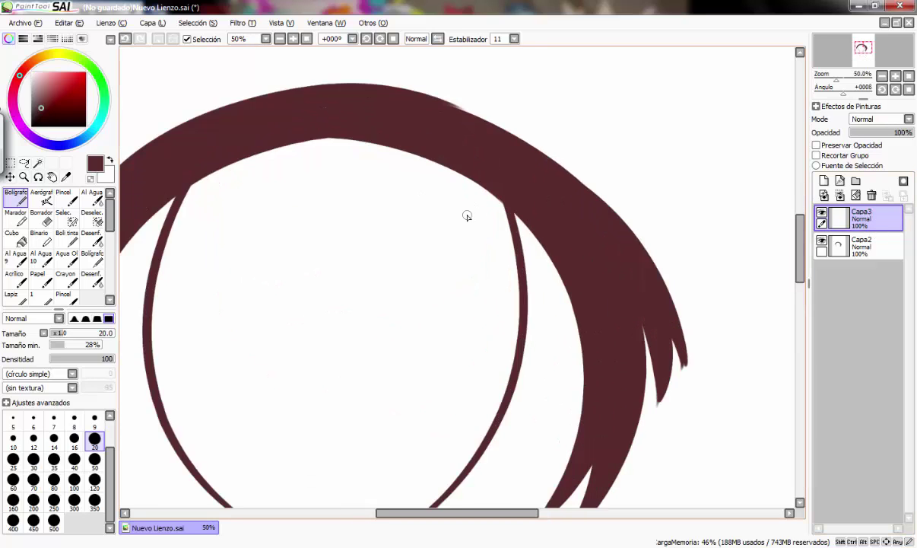
scroll(466, 214, down, 1)
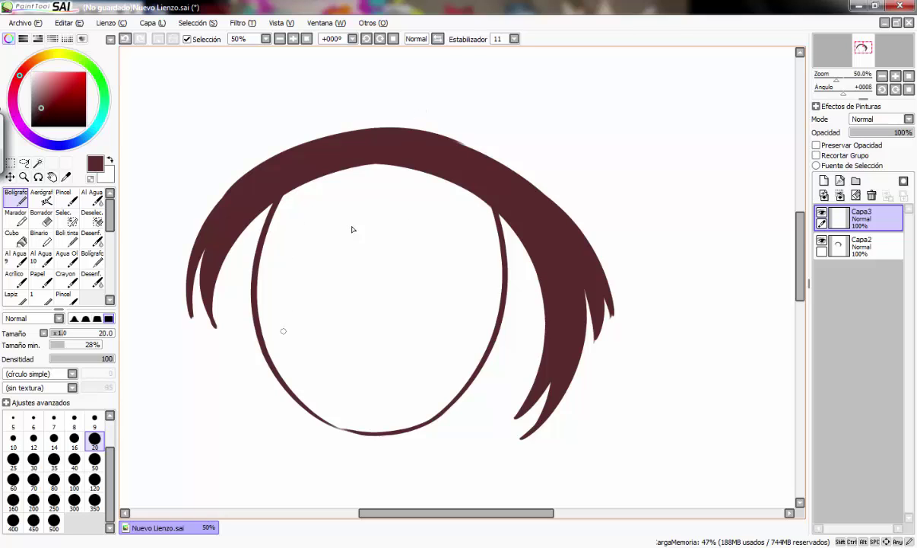
click(366, 40)
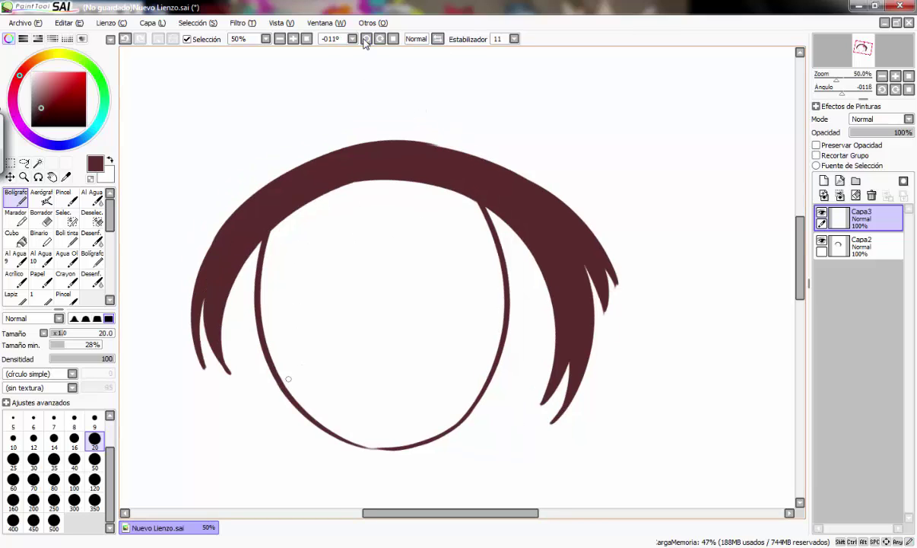
drag(285, 381, 489, 306)
key(ctrl+z)
drag(283, 378, 477, 312)
key(ctrl+z)
drag(409, 315, 511, 322)
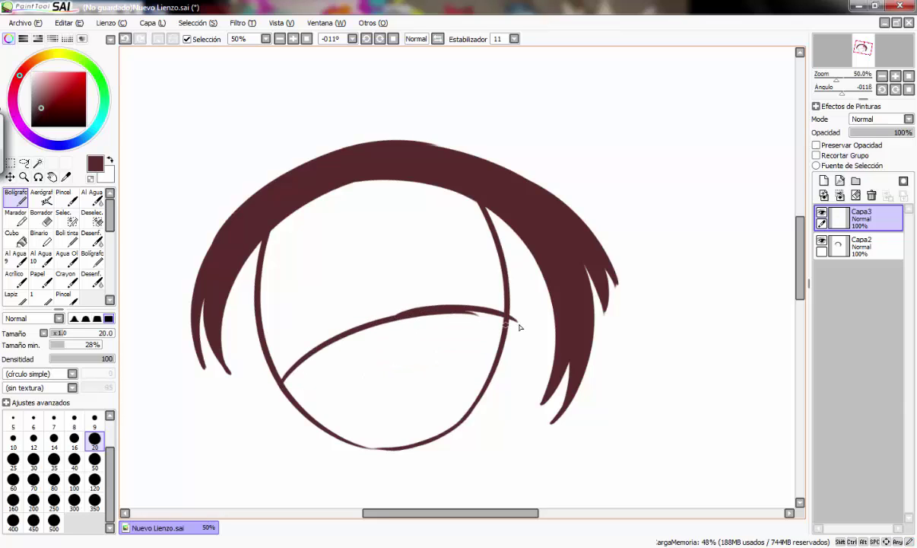
key(ctrl+z)
key(ctrl+z)
drag(440, 313, 503, 330)
key(ctrl+z)
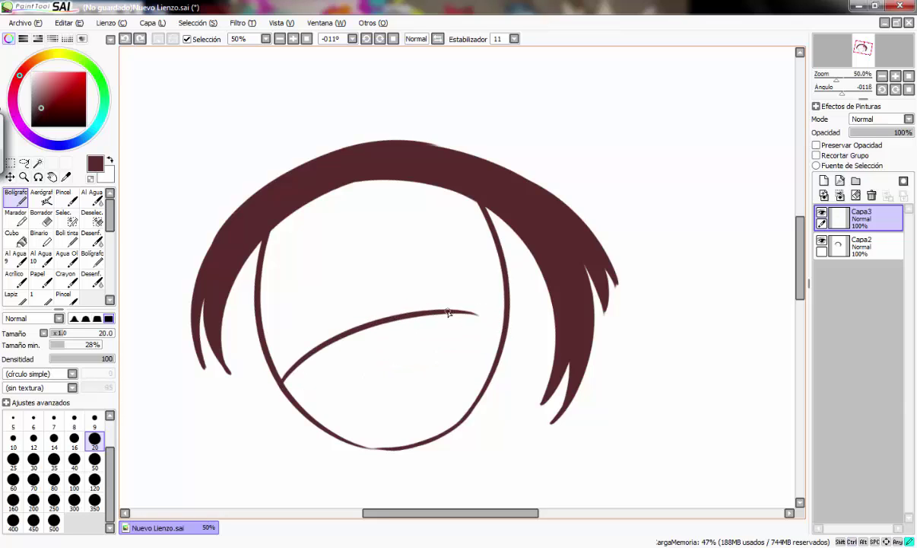
drag(448, 311, 502, 333)
Step: Mirror the unrotated canvas view and transform the curve so both its ends meet the iris outline
click(394, 39)
click(438, 39)
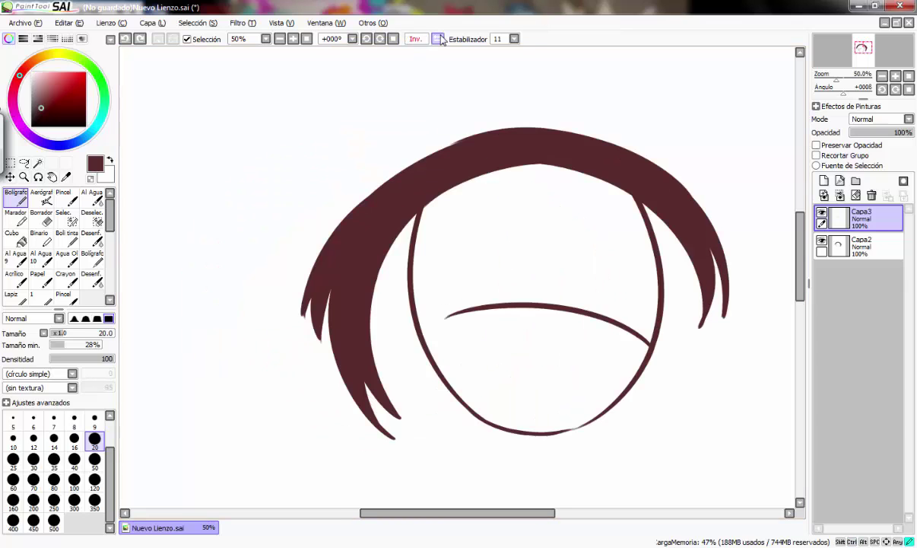
key(ctrl+t)
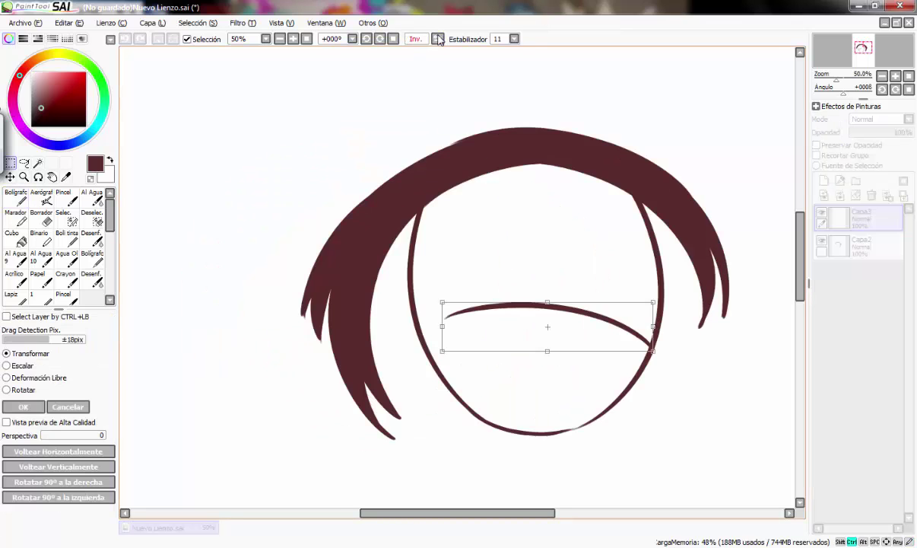
drag(443, 326, 439, 341)
drag(547, 309, 531, 302)
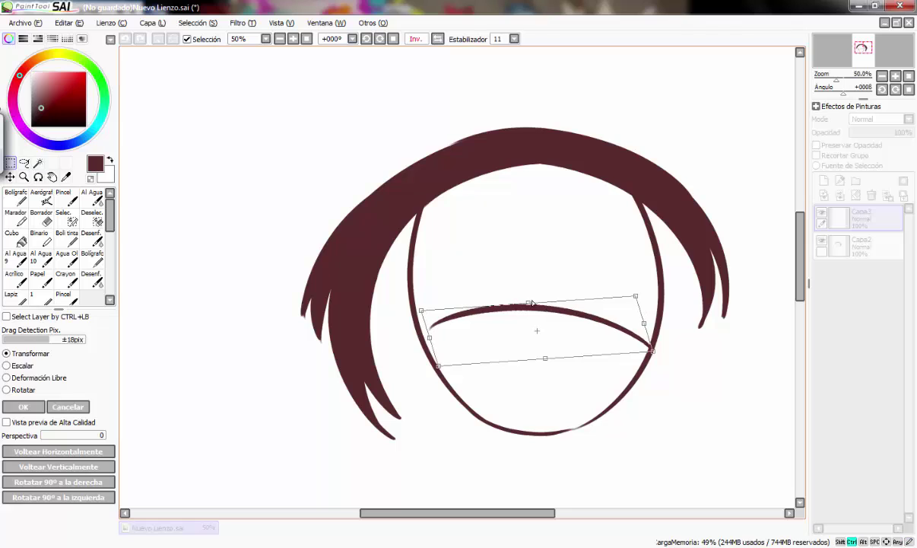
drag(439, 366, 448, 385)
drag(438, 335, 433, 349)
drag(526, 311, 539, 312)
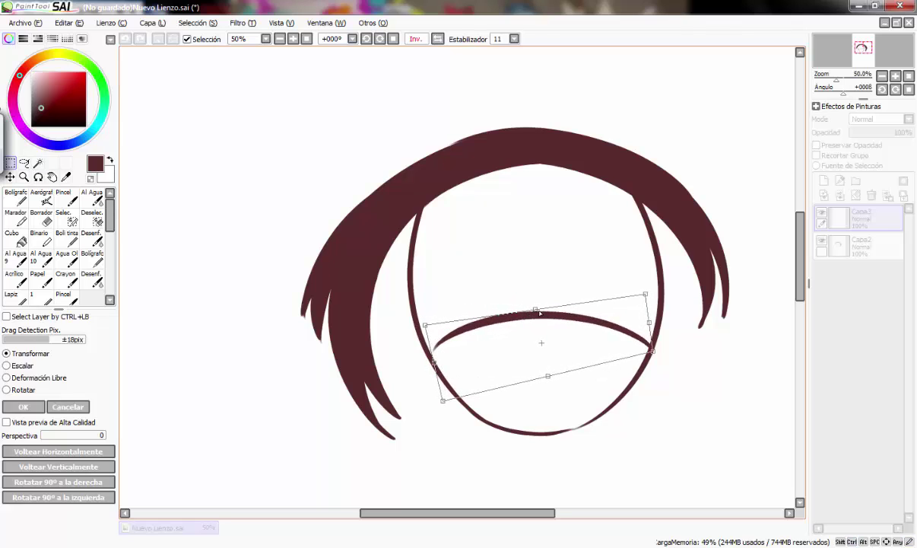
key(Return)
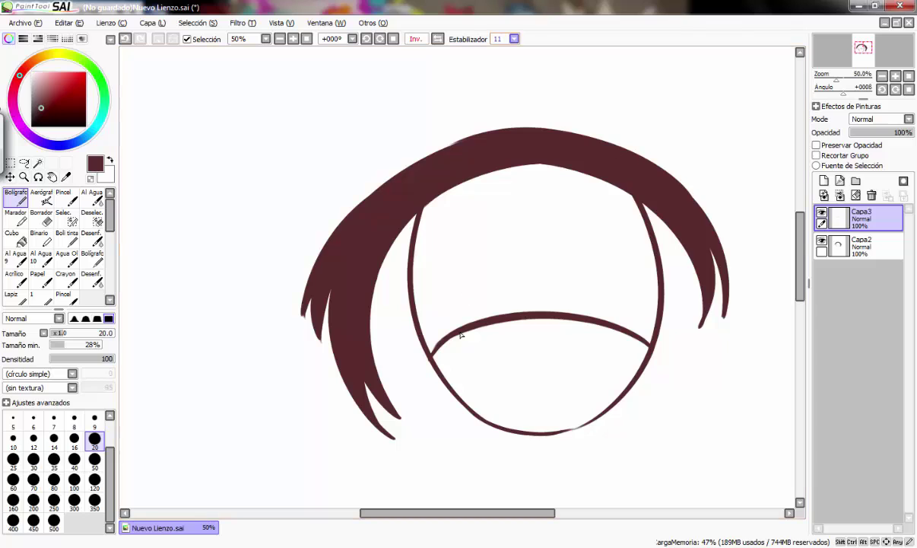
Step: Draw a rounded dome outline rising from the dividing curve on one side of the upper iris
click(438, 39)
key(ctrl+z)
mouse_move(380, 312)
mouse_down()
mouse_move(461, 285)
mouse_move(488, 306)
mouse_up()
key(ctrl+z)
mouse_move(379, 313)
mouse_down()
mouse_move(493, 317)
mouse_move(481, 313)
mouse_move(485, 335)
mouse_move(436, 347)
mouse_up()
key(ctrl+z)
key(ctrl+z)
click(438, 38)
key(ctrl+z)
Step: Close the dome outline by joining its open end to the dividing curve near the iris edge
scroll(447, 348, up, 2)
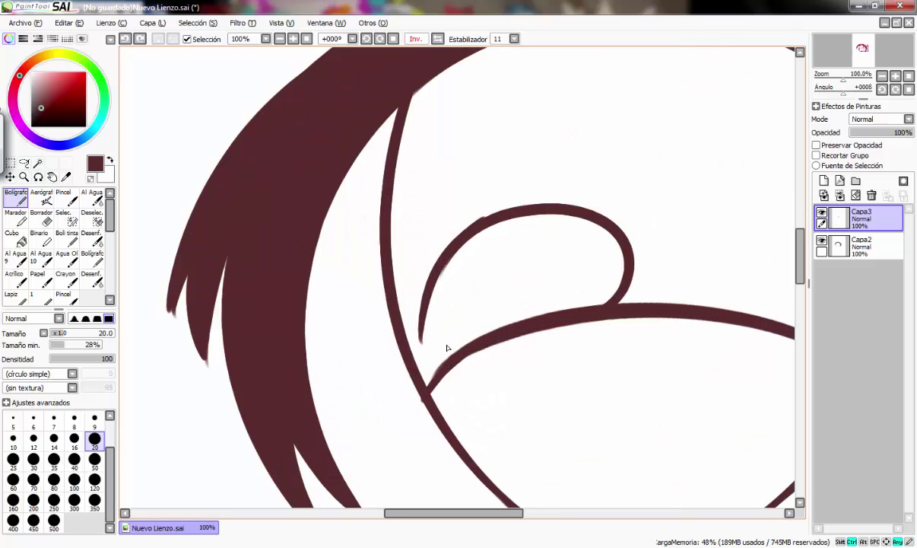
drag(423, 323, 441, 369)
key(ctrl+z)
drag(423, 315, 438, 368)
click(41, 222)
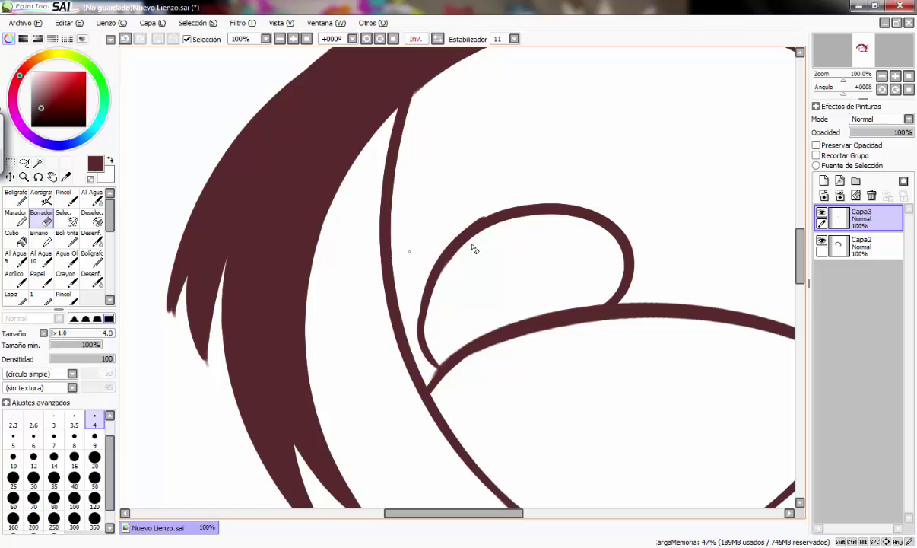
Step: Draw seven slanted stripes across the inside of the dome with the size 20 pen
click(16, 199)
drag(425, 307, 451, 356)
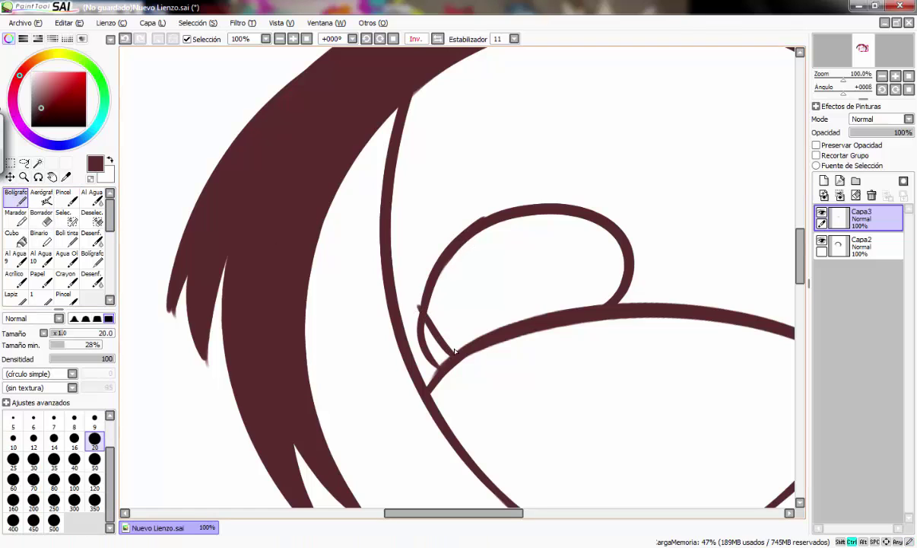
drag(438, 275, 470, 342)
drag(457, 251, 500, 328)
drag(485, 229, 525, 320)
drag(518, 218, 547, 314)
drag(554, 214, 579, 307)
drag(593, 217, 608, 309)
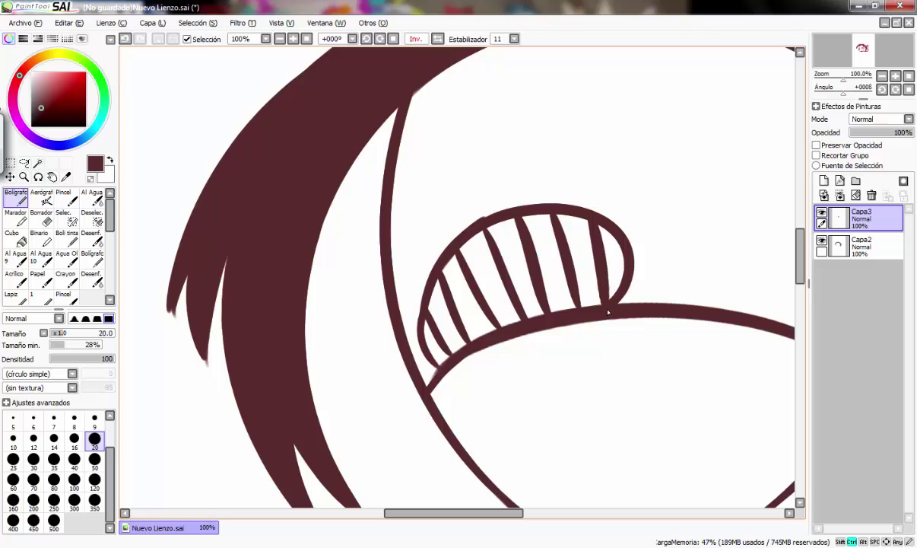
Step: Block in part of the upper iris with maroon using the size 120 pen, keeping the striped dome clear
scroll(608, 312, down, 4)
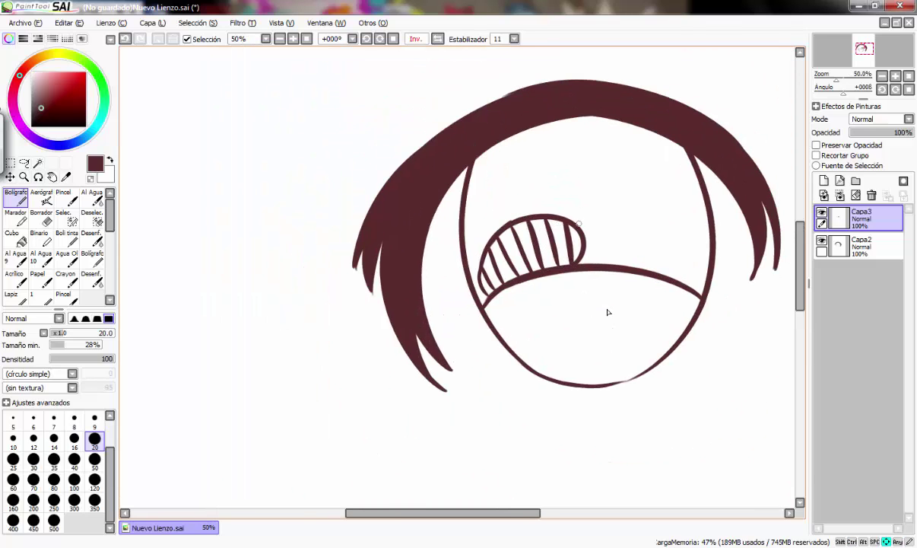
click(95, 479)
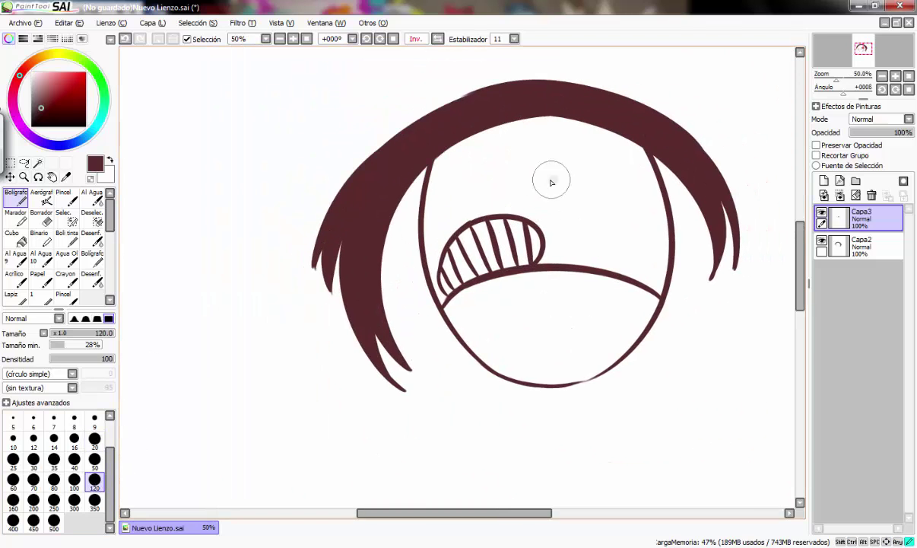
mouse_move(548, 180)
mouse_down()
mouse_move(532, 163)
mouse_move(552, 183)
mouse_move(549, 137)
mouse_move(592, 152)
mouse_move(601, 183)
mouse_move(574, 145)
mouse_up()
click(439, 39)
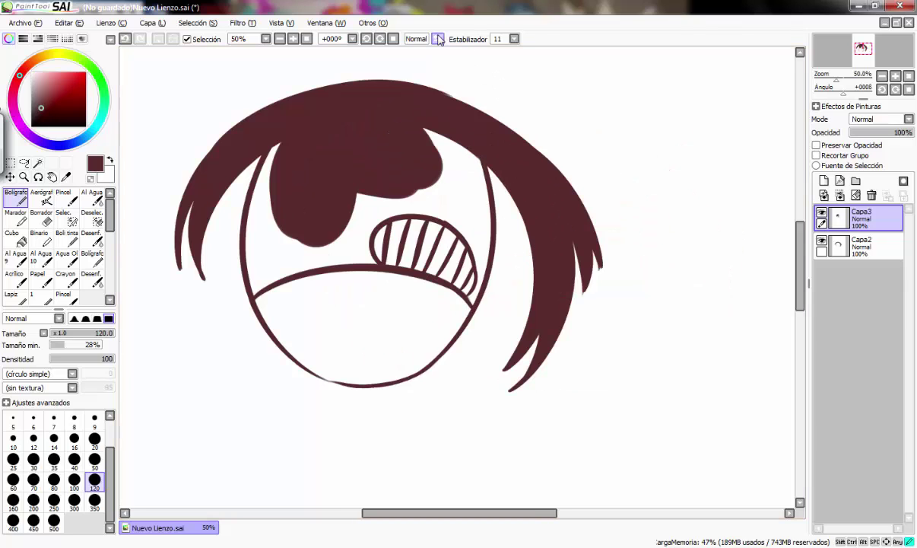
mouse_move(263, 232)
mouse_down()
mouse_move(287, 150)
mouse_move(276, 253)
mouse_up()
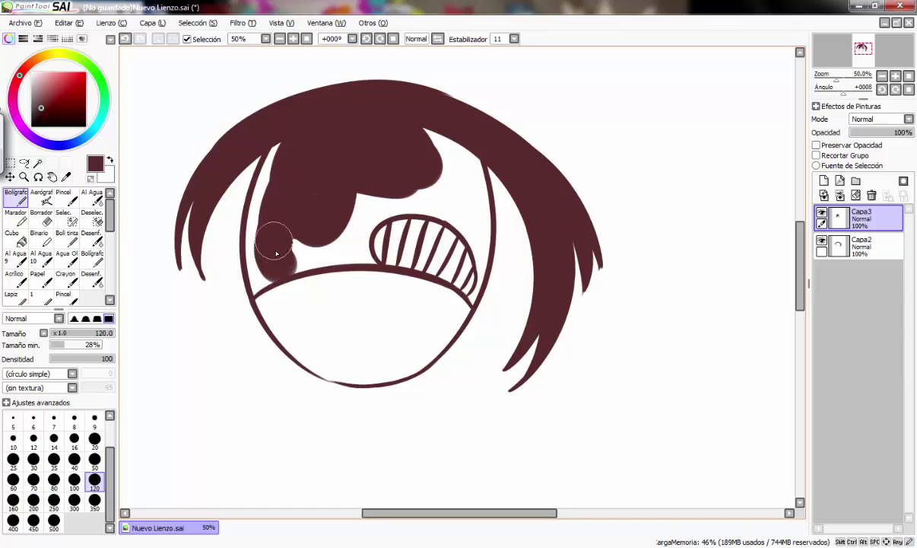
Step: Fill the upper iris down to the dividing curve and around the dome with pen sizes 50 and 20
click(95, 460)
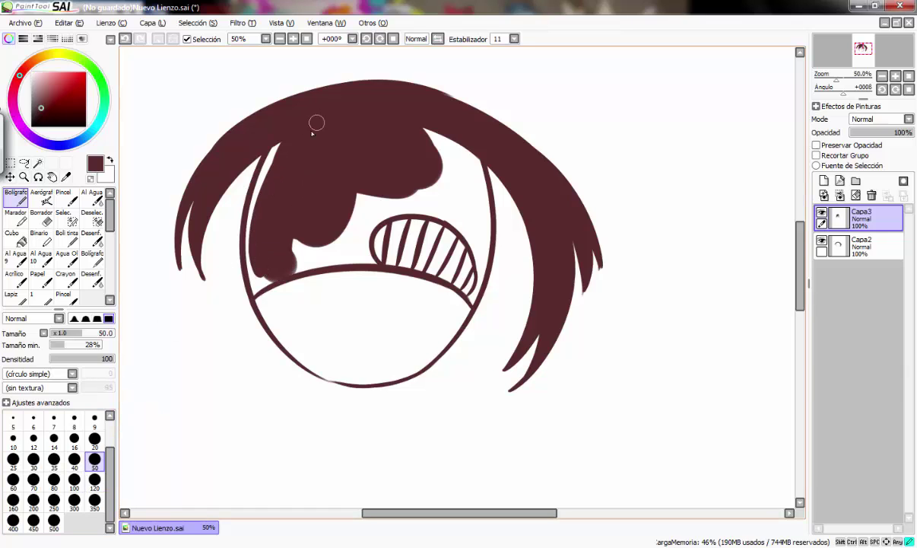
scroll(258, 262, up, 2)
mouse_move(239, 200)
mouse_down()
mouse_move(249, 286)
mouse_move(266, 258)
mouse_move(384, 220)
mouse_move(430, 139)
mouse_move(426, 220)
mouse_up()
click(94, 439)
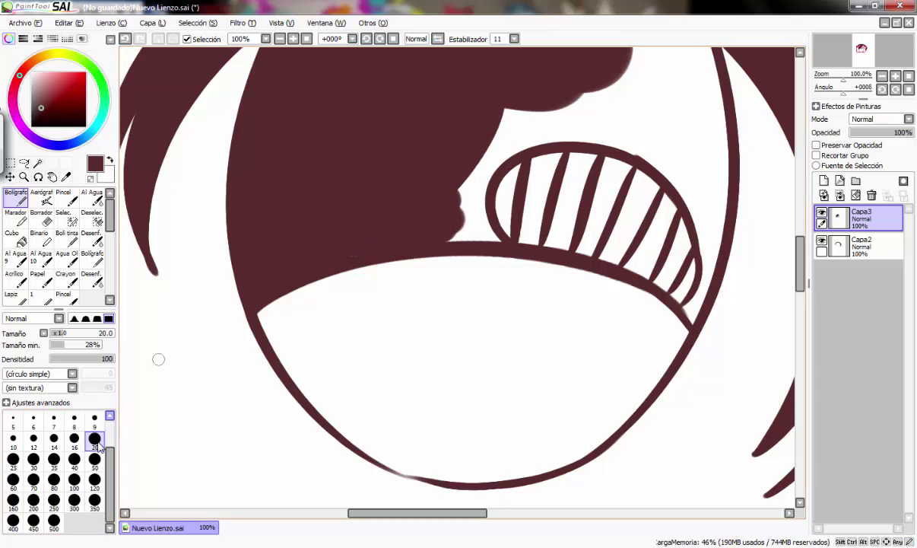
drag(800, 263, 801, 251)
mouse_move(540, 212)
mouse_down()
mouse_move(497, 240)
mouse_move(494, 256)
mouse_move(625, 211)
mouse_up()
Step: Mirror the view and fill the remaining upper iris around the striped dome with pen sizes 100 and 50
click(437, 39)
drag(310, 226, 233, 281)
click(74, 481)
mouse_move(284, 183)
mouse_down()
mouse_move(221, 275)
mouse_move(174, 128)
mouse_up()
key(ctrl+z)
drag(250, 236, 224, 195)
click(90, 458)
mouse_move(210, 339)
mouse_down()
mouse_move(219, 302)
mouse_move(200, 301)
mouse_move(221, 408)
mouse_up()
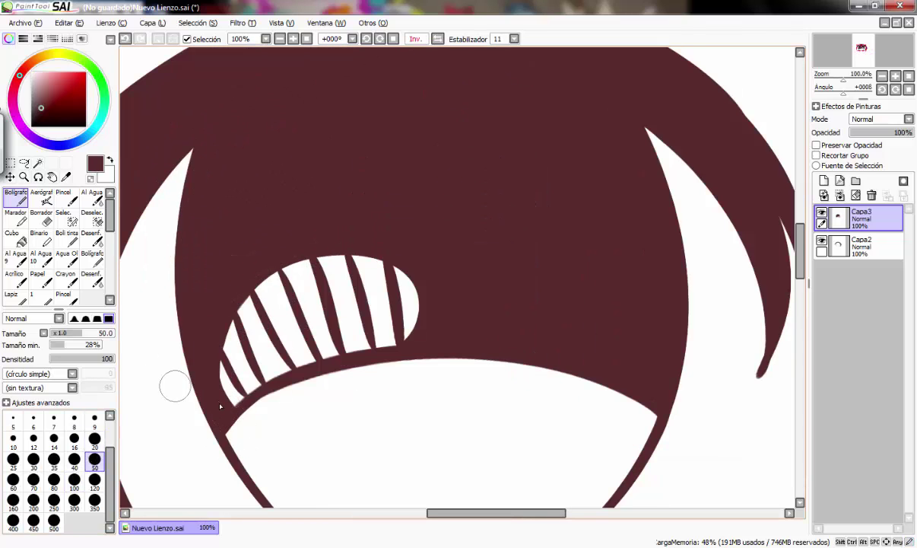
key(alt+space)
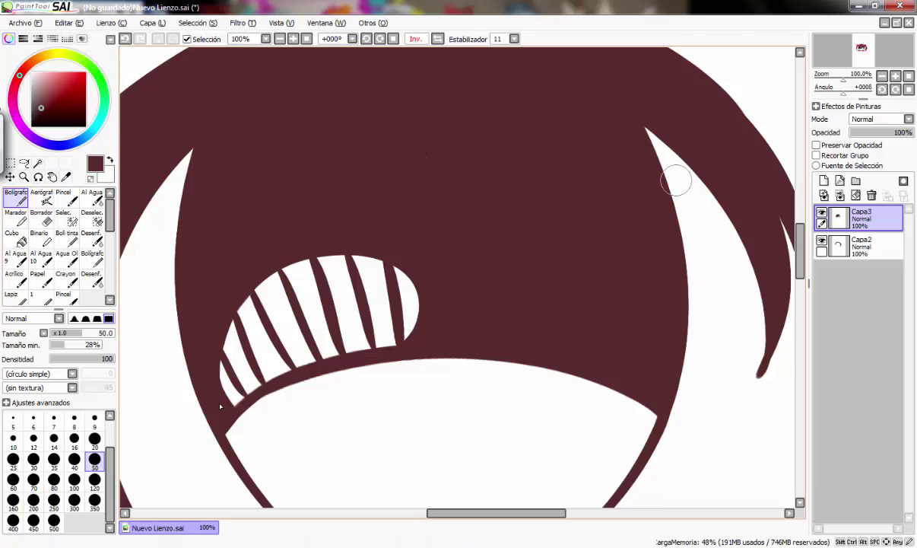
drag(799, 258, 797, 274)
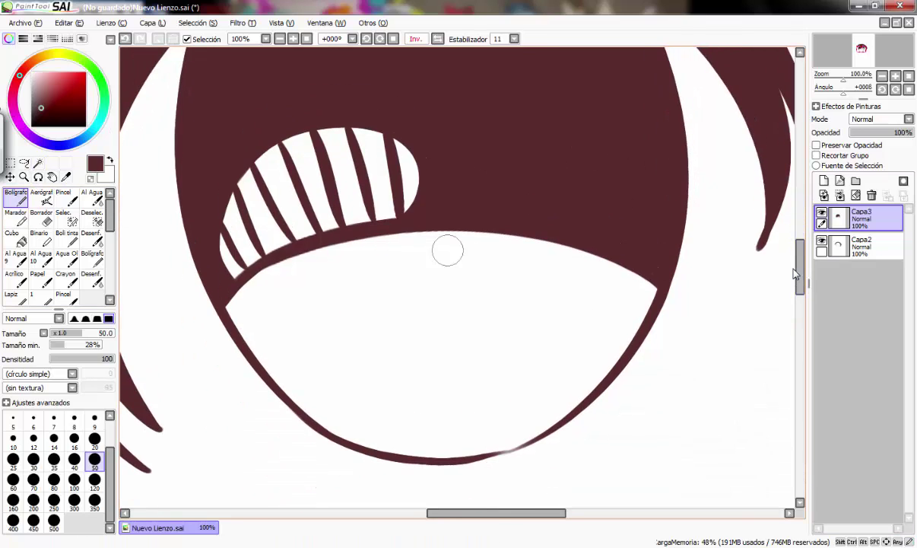
drag(440, 296, 454, 374)
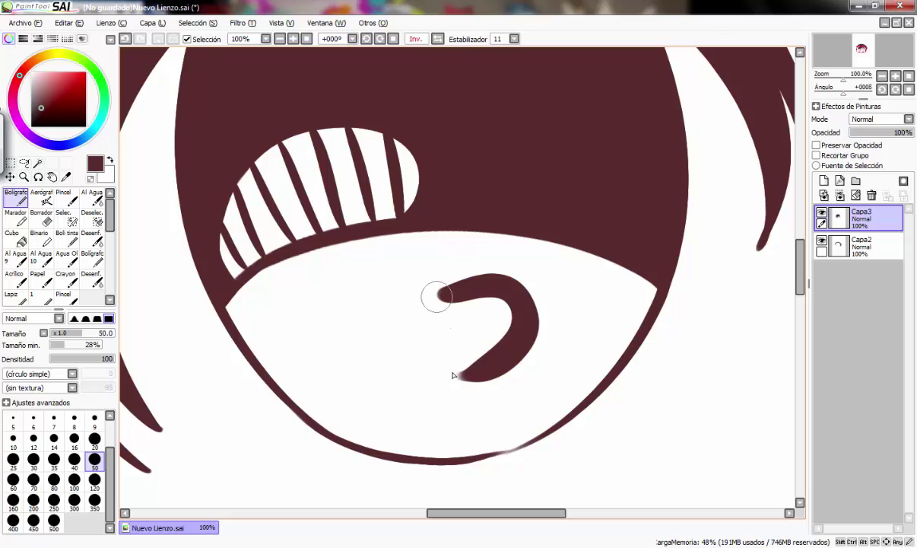
drag(435, 296, 430, 378)
key(ctrl+z)
mouse_move(439, 288)
mouse_down()
mouse_move(419, 293)
mouse_move(429, 378)
mouse_up()
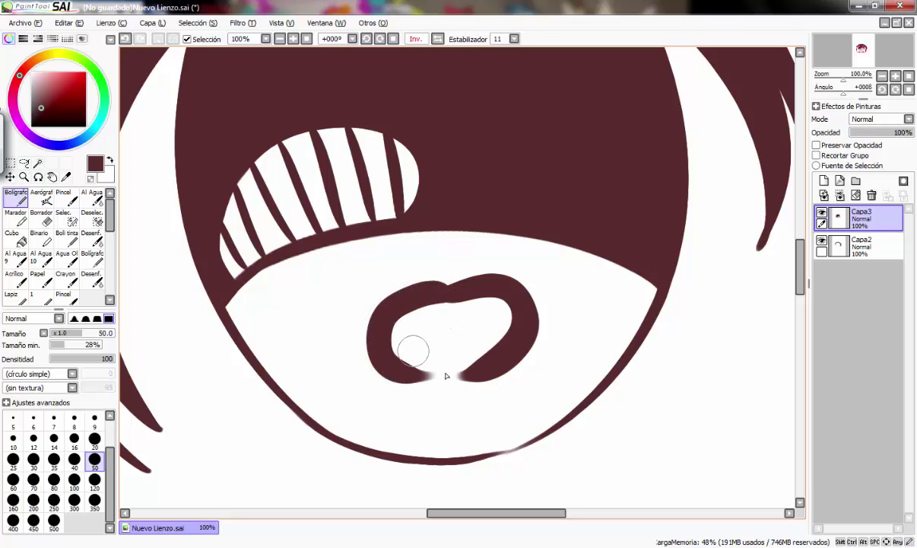
key(ctrl+z)
key(ctrl+z)
mouse_move(411, 299)
mouse_down()
mouse_move(545, 305)
mouse_move(482, 350)
mouse_move(410, 300)
mouse_move(401, 303)
mouse_move(465, 379)
mouse_up()
key(ctrl+z)
key(ctrl+z)
drag(384, 305, 466, 385)
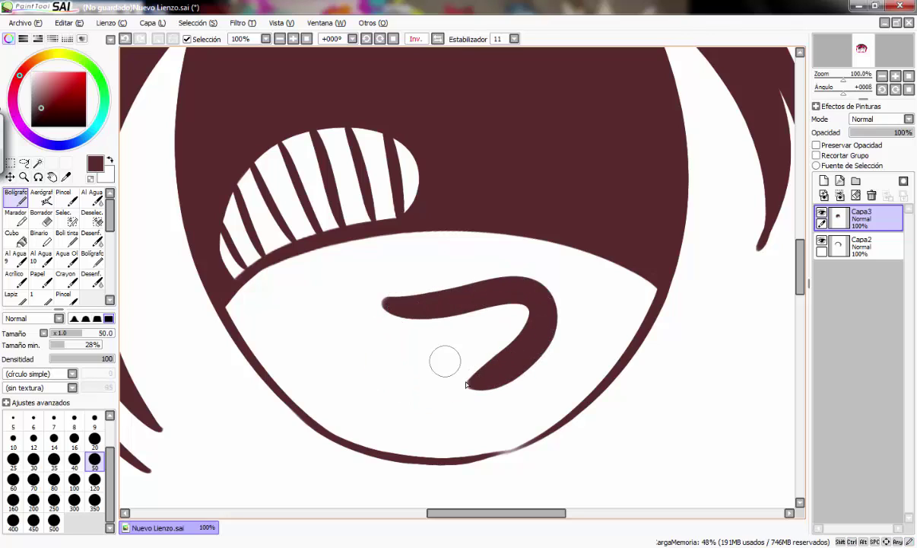
key(ctrl+z)
Step: Paint a solid two-lobed maroon shape in the centre of the lower iris with the size 50 pen
mouse_move(414, 292)
mouse_down()
mouse_move(542, 286)
mouse_move(487, 372)
mouse_up()
drag(418, 293, 467, 358)
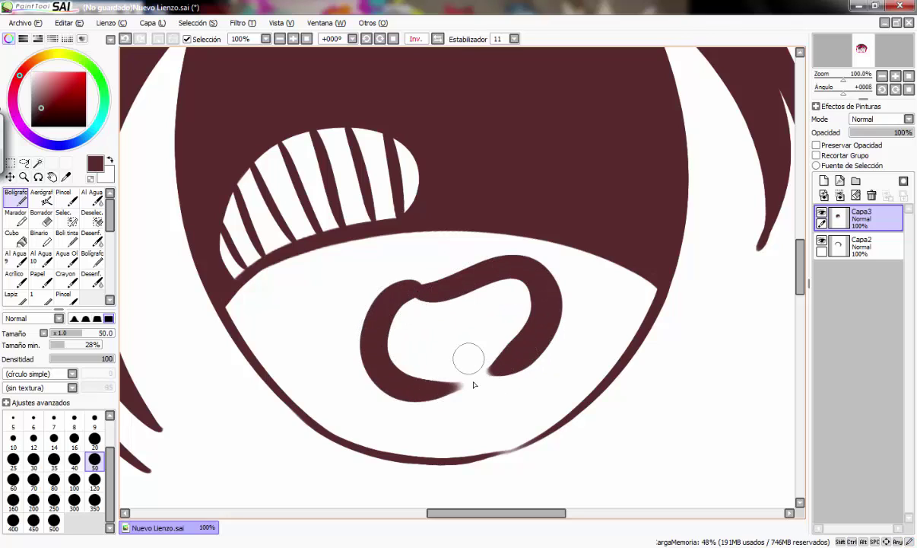
key(ctrl+z)
mouse_move(424, 295)
mouse_down()
mouse_move(474, 361)
mouse_move(425, 363)
mouse_move(437, 371)
mouse_move(481, 369)
mouse_move(525, 330)
mouse_move(400, 344)
mouse_move(398, 324)
mouse_move(420, 343)
mouse_move(425, 317)
mouse_move(445, 356)
mouse_move(473, 333)
mouse_move(468, 356)
mouse_move(484, 315)
mouse_up()
Step: Add a round dot on one side of the two-lobed shape and a short curved stroke on the other
click(606, 294)
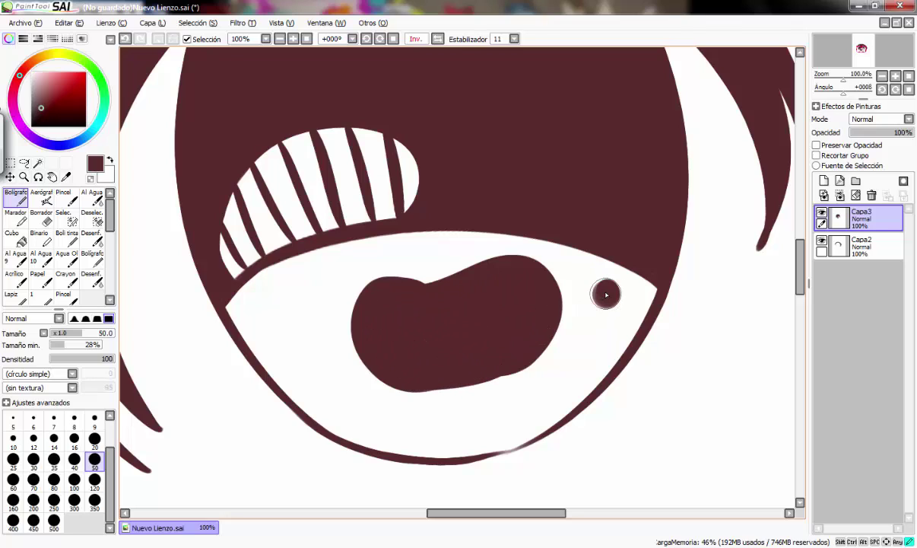
drag(283, 320, 352, 406)
key(ctrl+z)
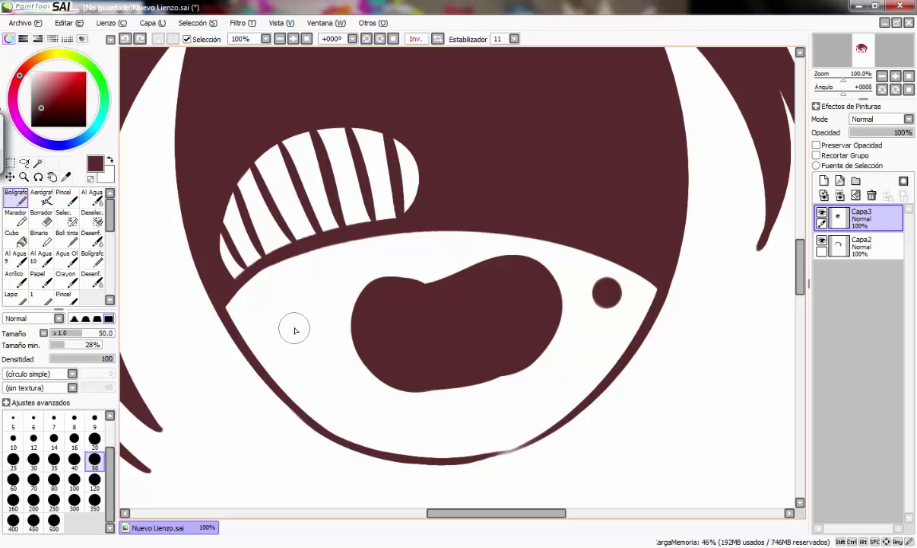
drag(293, 329, 356, 407)
Step: Set layer Capa3 to the Multiplicar blending mode and move it below Capa2
scroll(356, 407, down, 1)
scroll(355, 410, down, 2)
scroll(344, 384, up, 1)
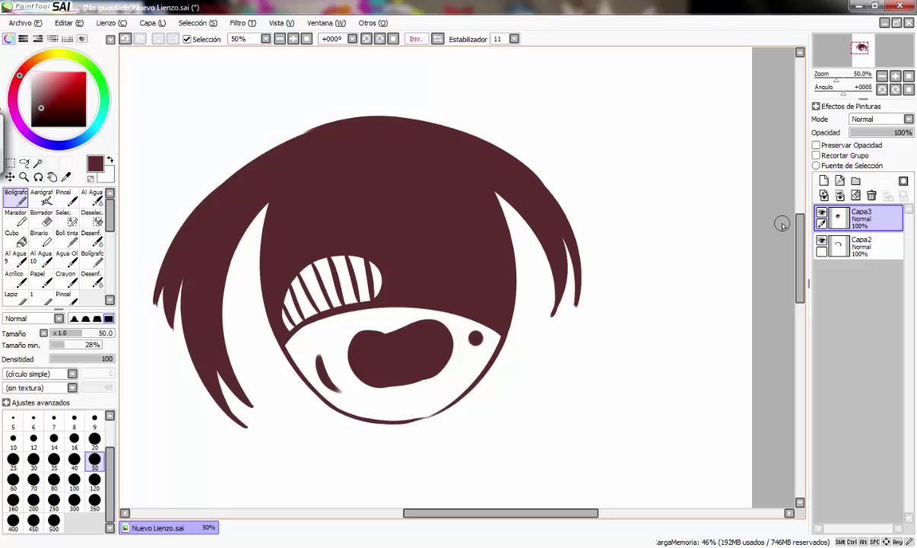
click(863, 119)
click(829, 137)
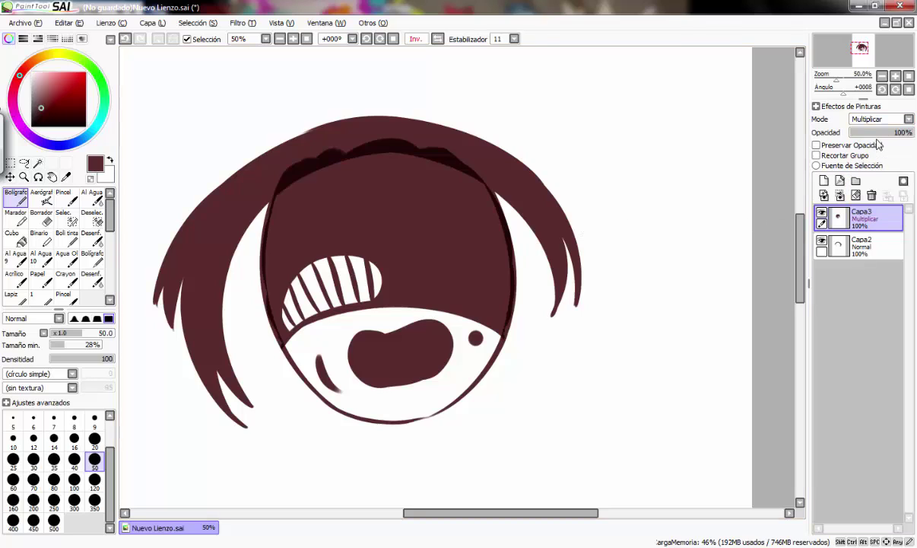
drag(880, 238, 866, 263)
Step: Add a new layer below Capa3 and choose a dark teal green painting colour
scroll(341, 225, up, 2)
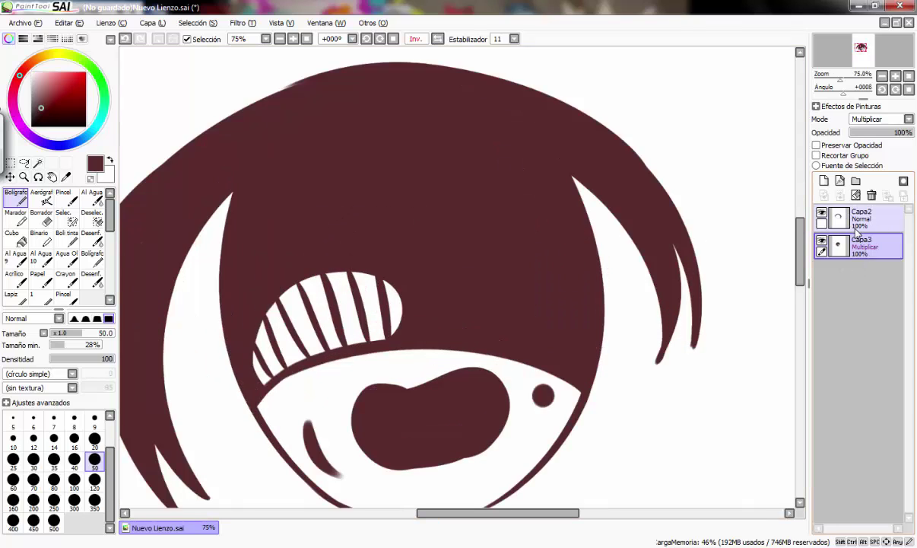
click(824, 181)
drag(867, 245, 883, 289)
click(102, 112)
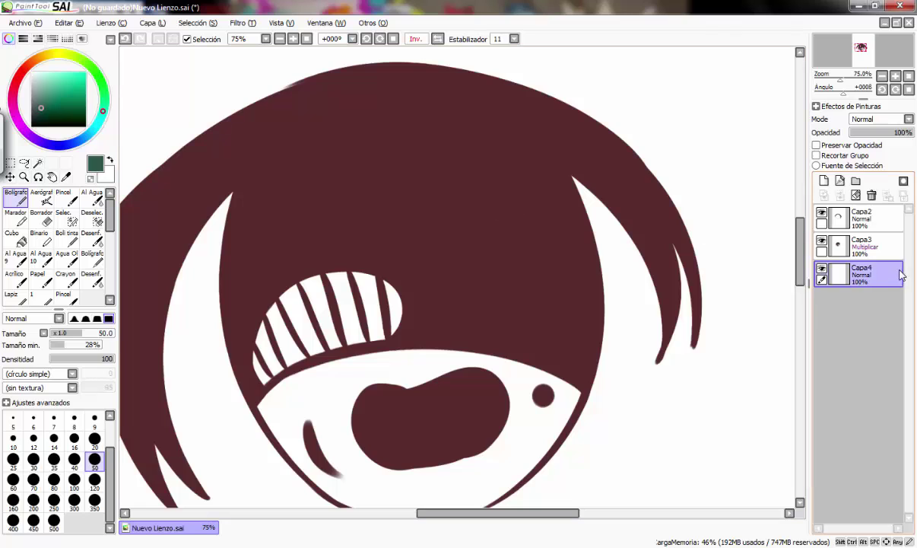
Step: Adjust the hue, saturation and luminance of Capa3 to turn the iris dark green
click(892, 240)
key(ctrl+u)
drag(774, 365, 829, 366)
mouse_move(784, 384)
mouse_down()
mouse_move(836, 390)
mouse_move(766, 385)
mouse_up()
drag(774, 404, 769, 407)
click(803, 427)
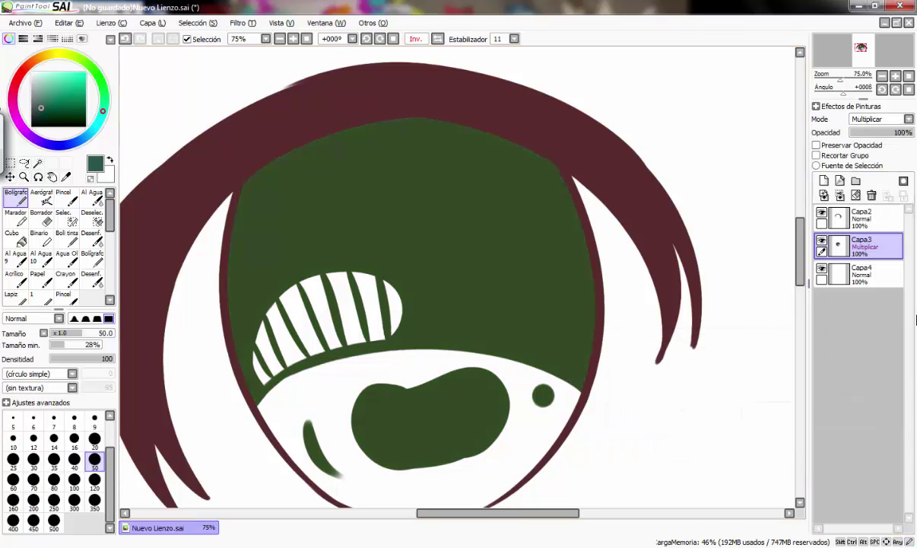
Step: Paint a dark teal patch across the centre of the iris on Capa4 with a size 100 brush
click(863, 275)
click(74, 479)
mouse_move(352, 321)
mouse_down()
mouse_move(424, 244)
mouse_move(361, 274)
mouse_move(403, 327)
mouse_move(401, 262)
mouse_up()
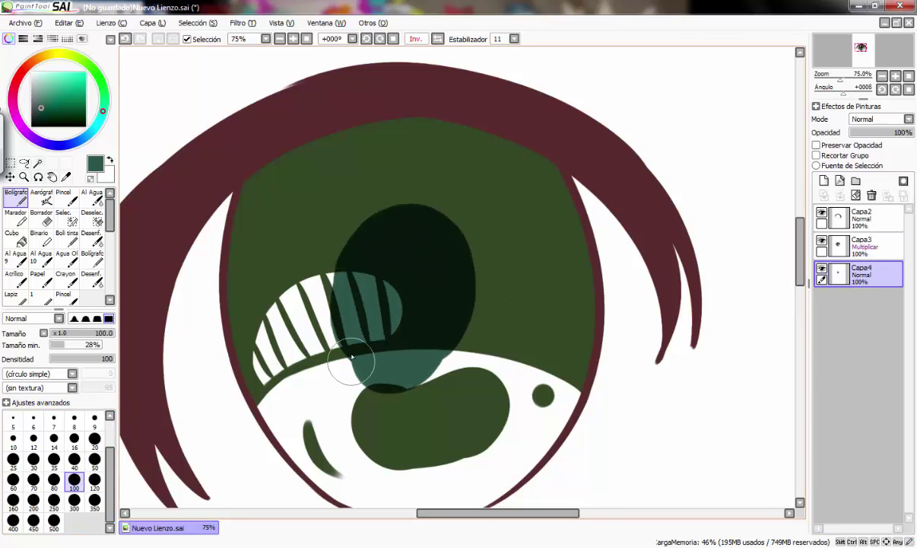
Step: Shift the hue of Capa3 to -79 and raise its saturation to turn the iris dark purple
click(881, 255)
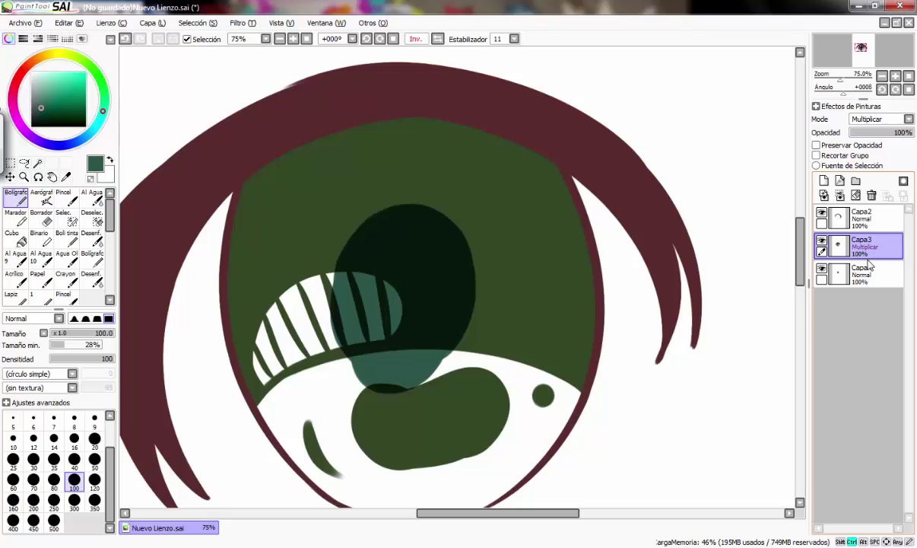
key(ctrl+u)
drag(757, 370, 692, 376)
mouse_move(777, 405)
mouse_down()
mouse_move(805, 404)
mouse_move(764, 402)
mouse_move(786, 403)
mouse_move(776, 403)
mouse_up()
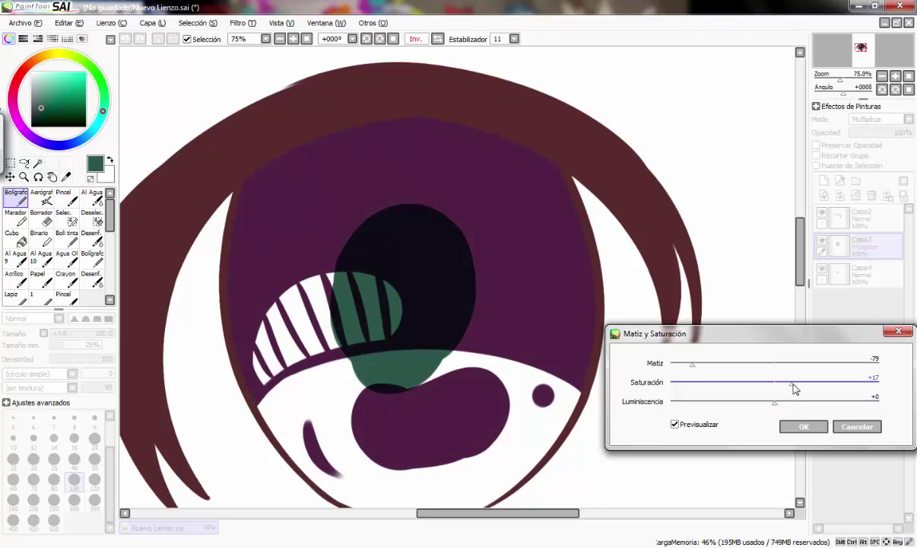
key(Return)
Step: Fill the iris area on Capa4 with bright turquoise, enlarging the brush to size 350 and mirroring the view
click(859, 274)
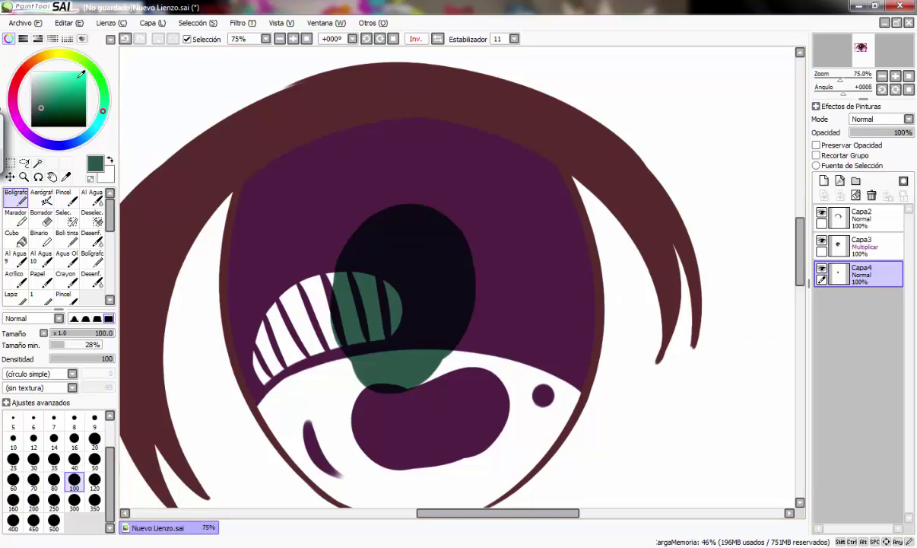
mouse_move(445, 281)
mouse_down()
mouse_move(481, 254)
mouse_move(430, 252)
mouse_move(491, 238)
mouse_move(489, 361)
mouse_up()
key(h)
click(95, 501)
drag(417, 513, 433, 512)
drag(487, 357, 474, 220)
drag(369, 225, 326, 358)
drag(800, 251, 801, 261)
mouse_move(346, 324)
mouse_down()
mouse_move(369, 348)
mouse_move(495, 325)
mouse_move(528, 173)
mouse_move(535, 244)
mouse_up()
Step: Add layer Capa5 above Capa4, clip it to the group, and paint a pale mint patch across the lower iris
key(Right)
key(Right)
key(Right)
key(Right)
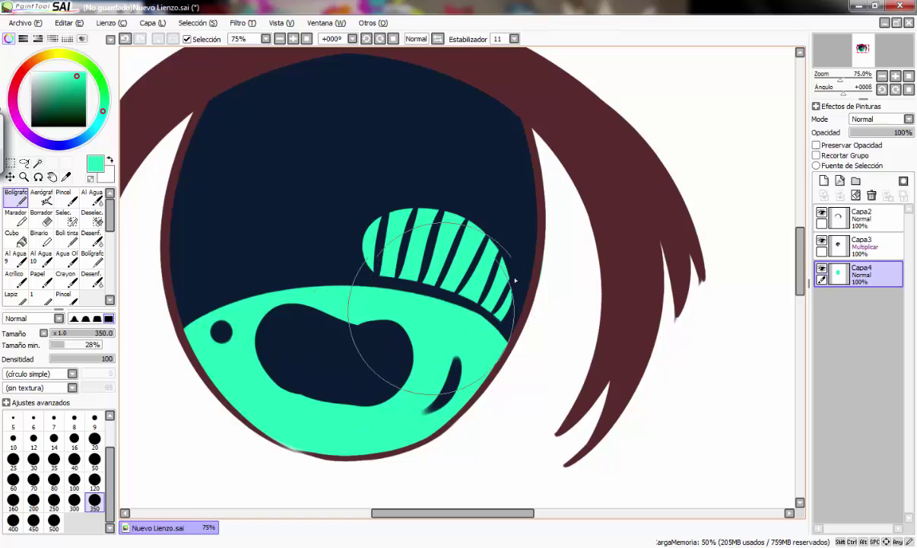
scroll(320, 213, left, 2)
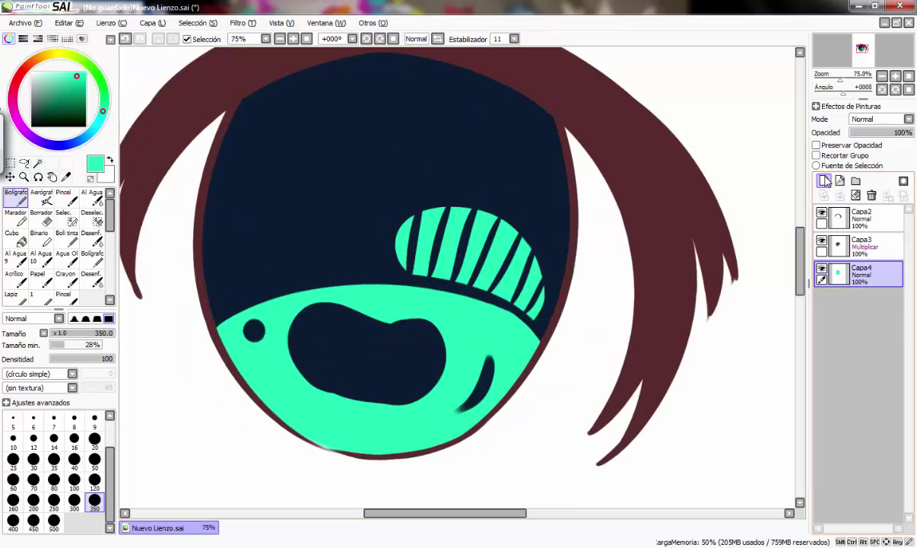
click(824, 180)
click(816, 155)
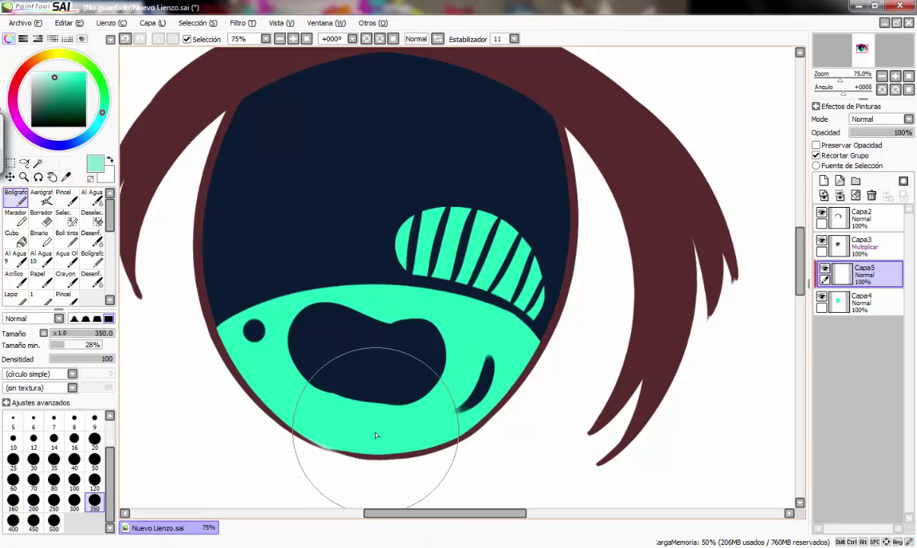
drag(376, 435, 382, 417)
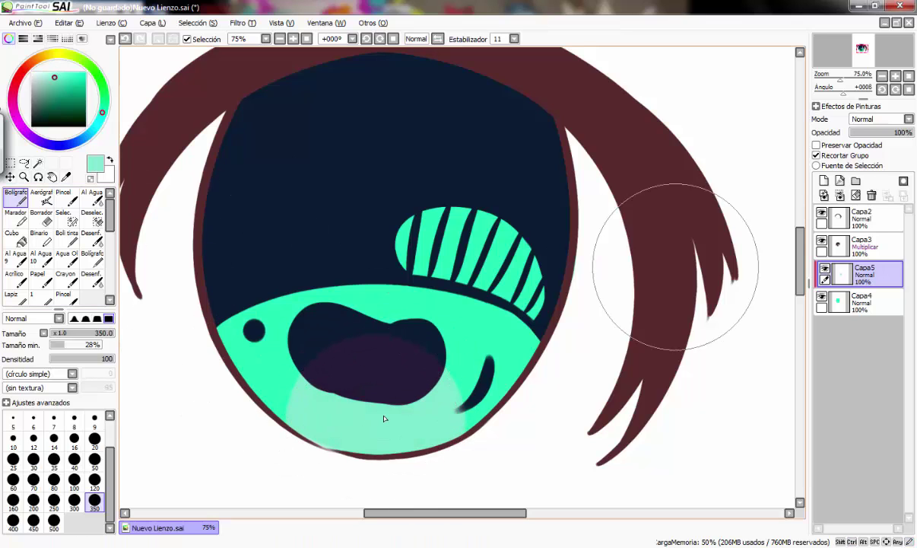
Step: Set Capa5 to the Pantalla blending mode and blur the edges of the pale patch in the lower iris
click(91, 279)
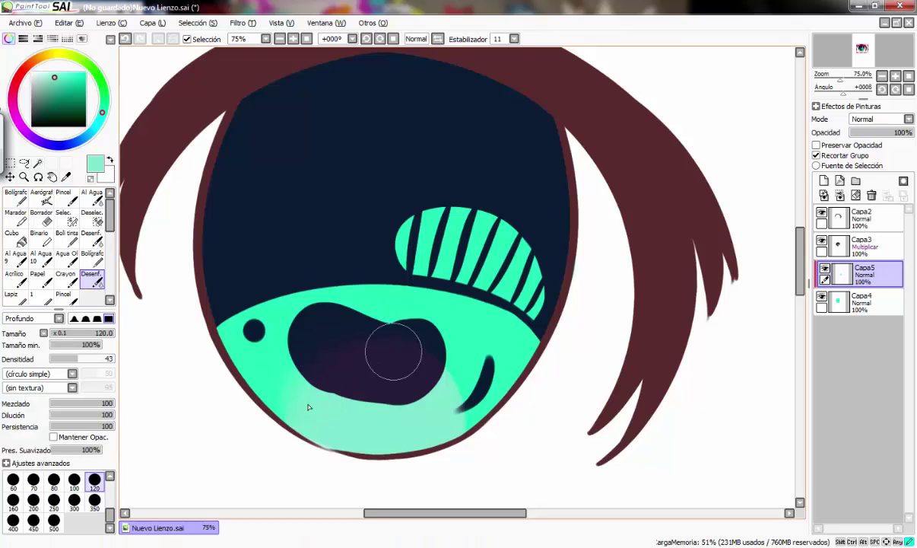
mouse_move(393, 352)
mouse_down()
mouse_move(451, 369)
mouse_move(475, 420)
mouse_move(472, 401)
mouse_up()
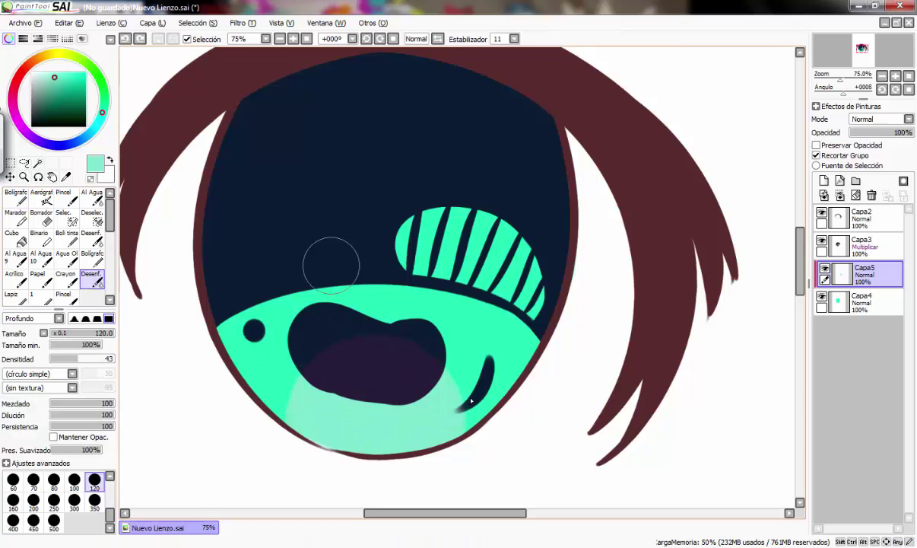
click(892, 124)
click(868, 149)
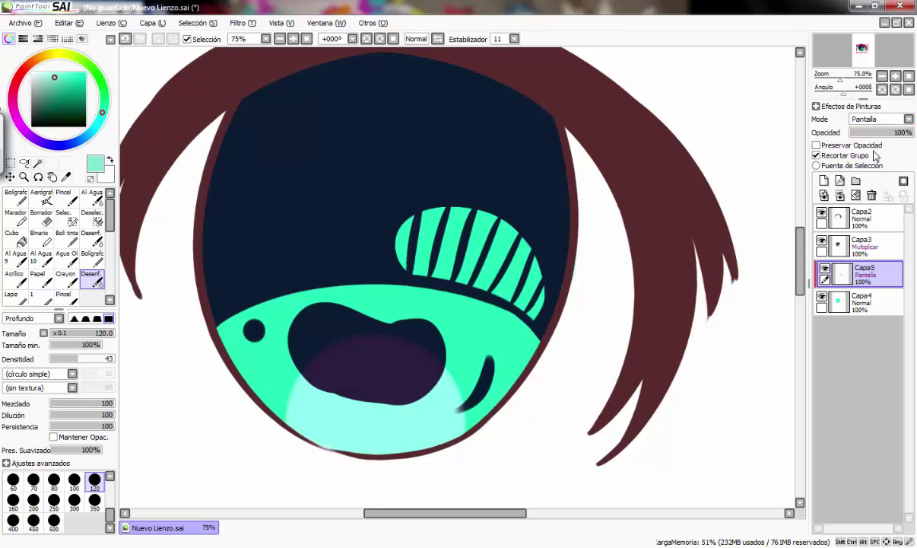
mouse_move(298, 417)
mouse_down()
mouse_move(309, 418)
mouse_move(383, 349)
mouse_move(455, 369)
mouse_move(371, 443)
mouse_up()
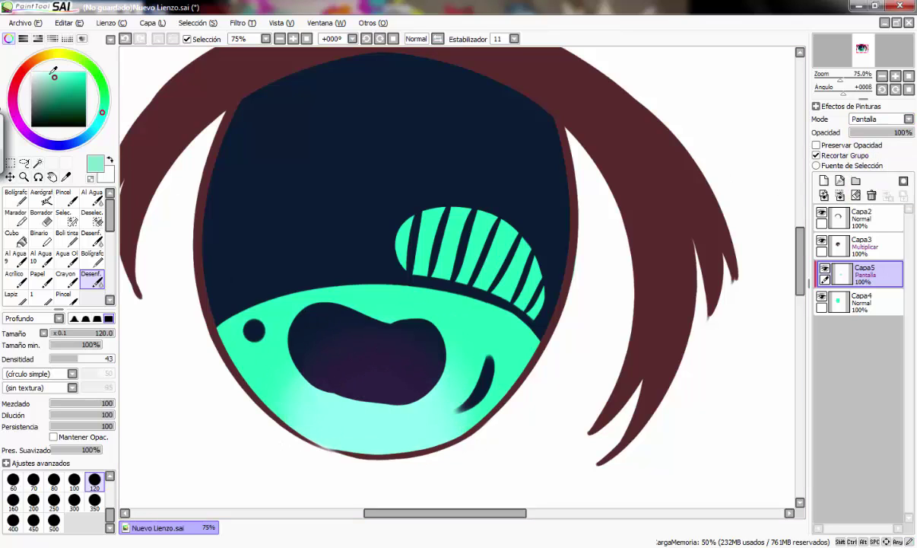
Step: Paint a lighter mint patch over the lower centre of the iris on Capa5 with a size 120 Bolígrafo brush
click(16, 200)
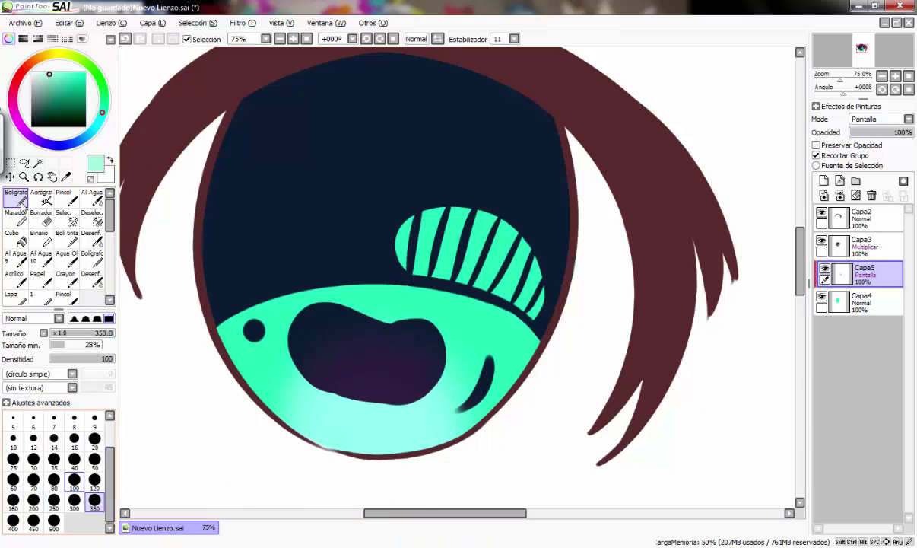
click(95, 481)
mouse_move(327, 411)
mouse_down()
mouse_move(409, 437)
mouse_move(364, 389)
mouse_move(352, 402)
mouse_move(360, 424)
mouse_move(424, 437)
mouse_up()
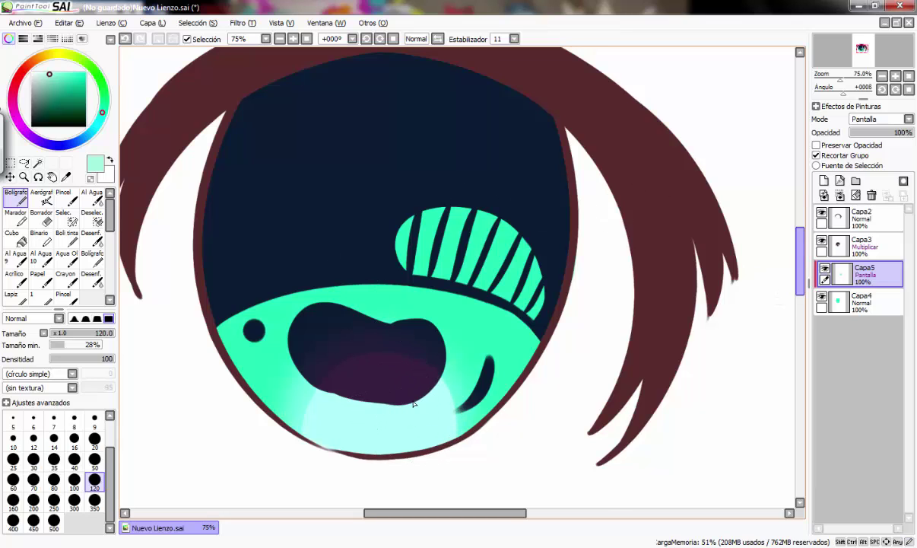
Step: Unflip the view and paint a large glow in the upper right of the iris plus a round dot beside it
drag(798, 270, 798, 263)
drag(307, 122, 358, 139)
key(ctrl+z)
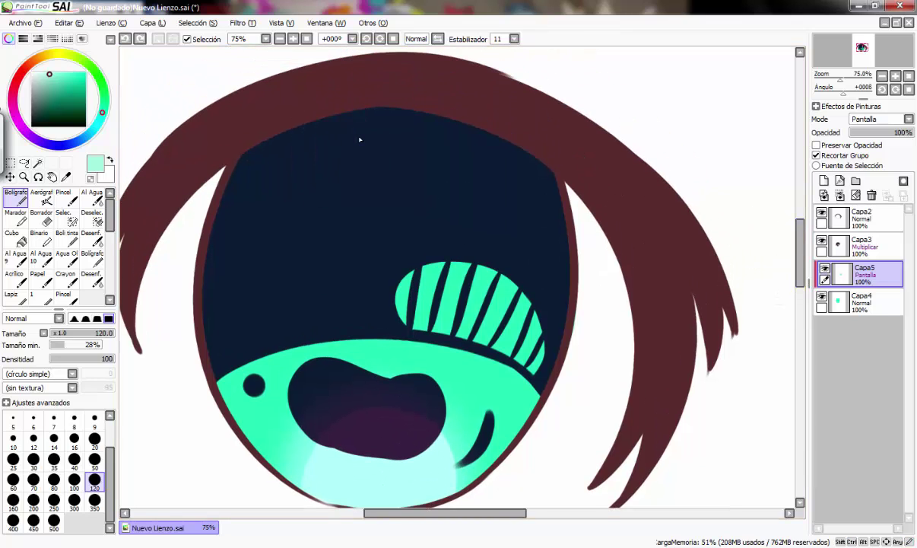
click(438, 39)
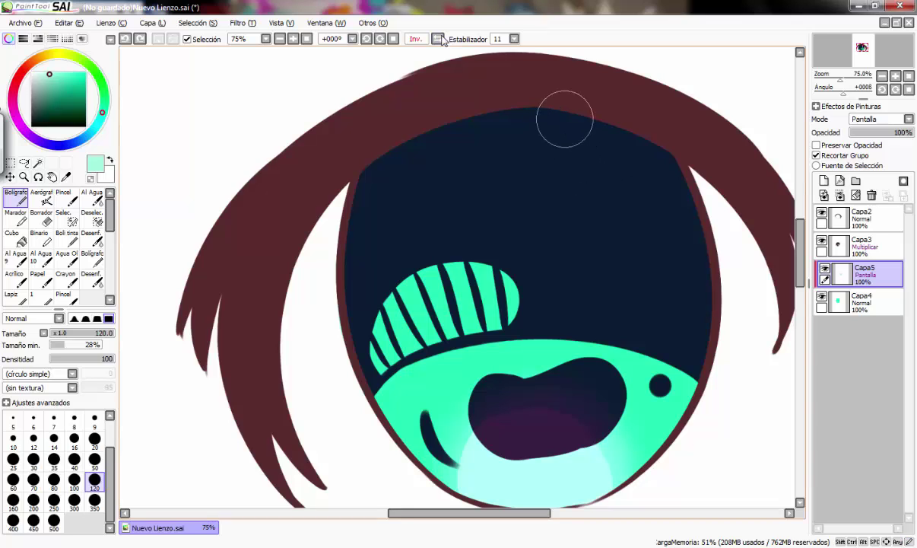
mouse_move(566, 116)
mouse_down()
mouse_move(635, 209)
mouse_move(734, 223)
mouse_move(704, 188)
mouse_move(616, 190)
mouse_move(641, 164)
mouse_move(596, 138)
mouse_move(586, 103)
mouse_move(586, 112)
mouse_move(727, 215)
mouse_move(614, 153)
mouse_move(681, 221)
mouse_up()
click(572, 256)
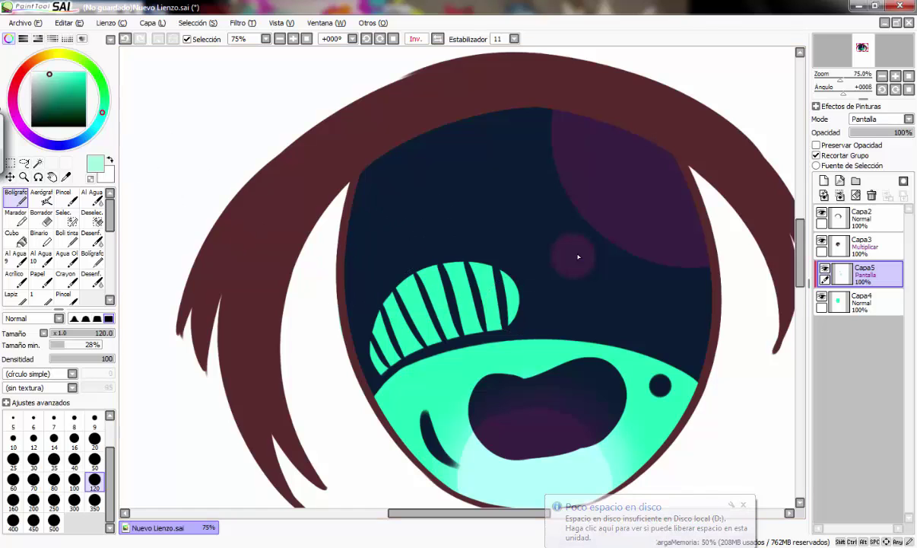
Step: Try green dots over the end of the striped shape on Capa5 and undo them
click(524, 292)
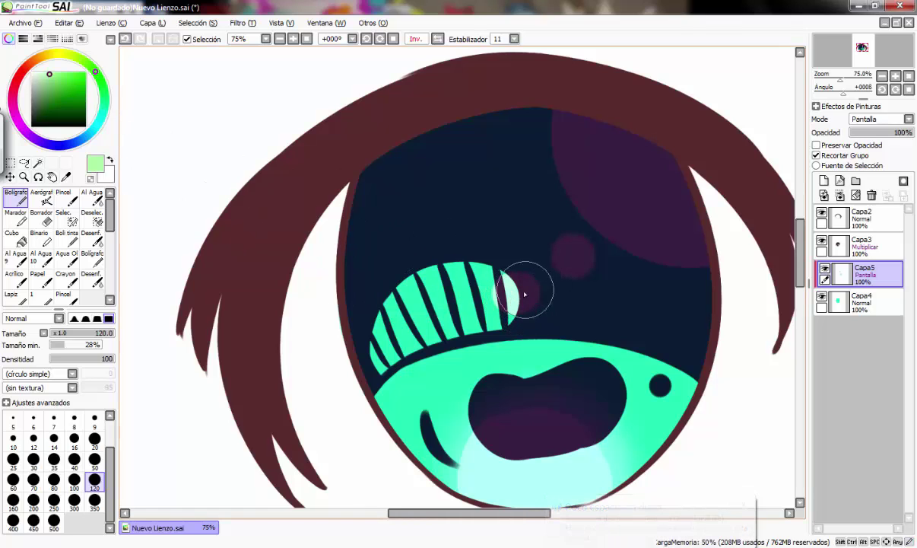
key(ctrl+z)
click(59, 82)
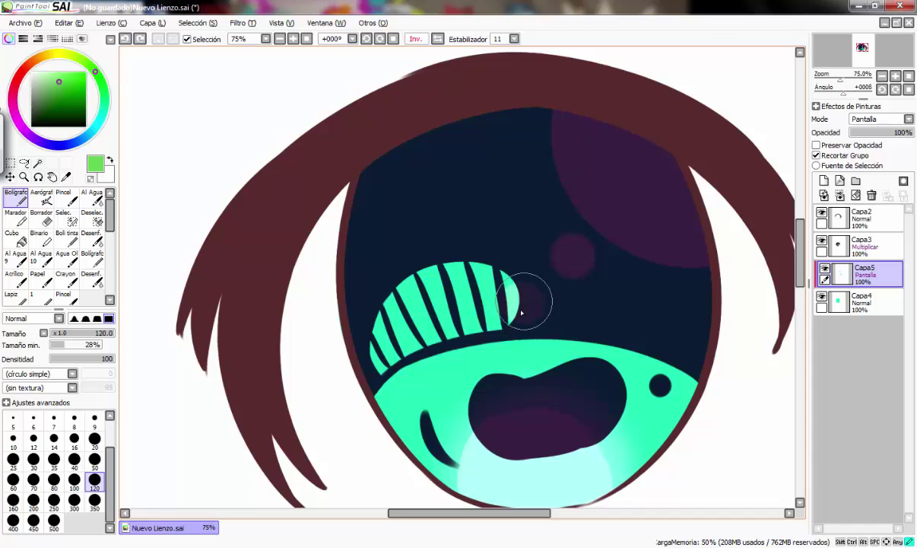
click(526, 302)
key(ctrl+z)
click(94, 439)
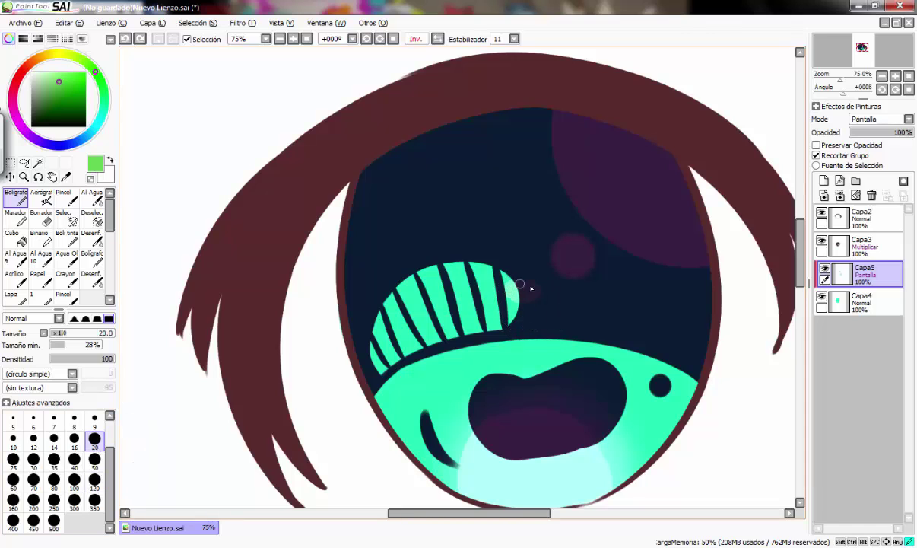
key(ctrl+z)
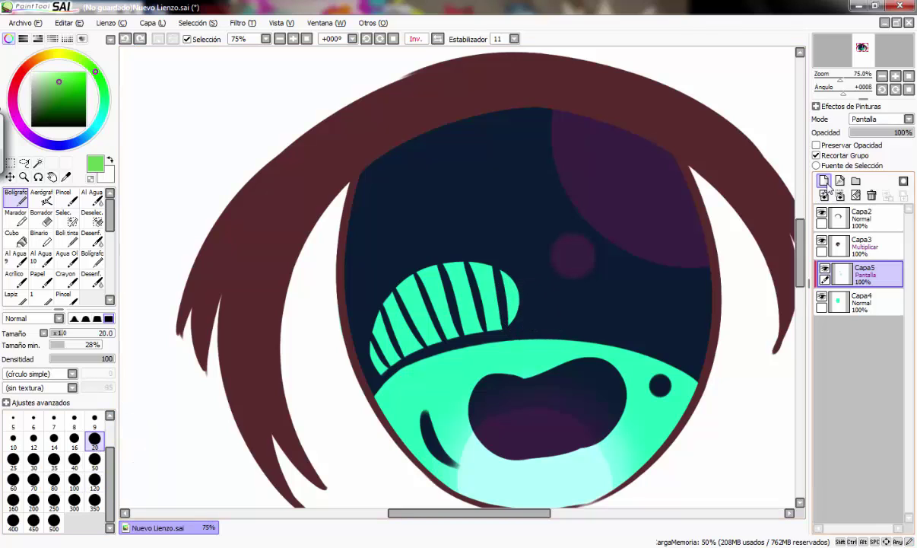
Step: Add clipped layer Capa6 above Capa5 and paint a green spot over the end of the striped shape at brush size 50
click(824, 181)
click(94, 459)
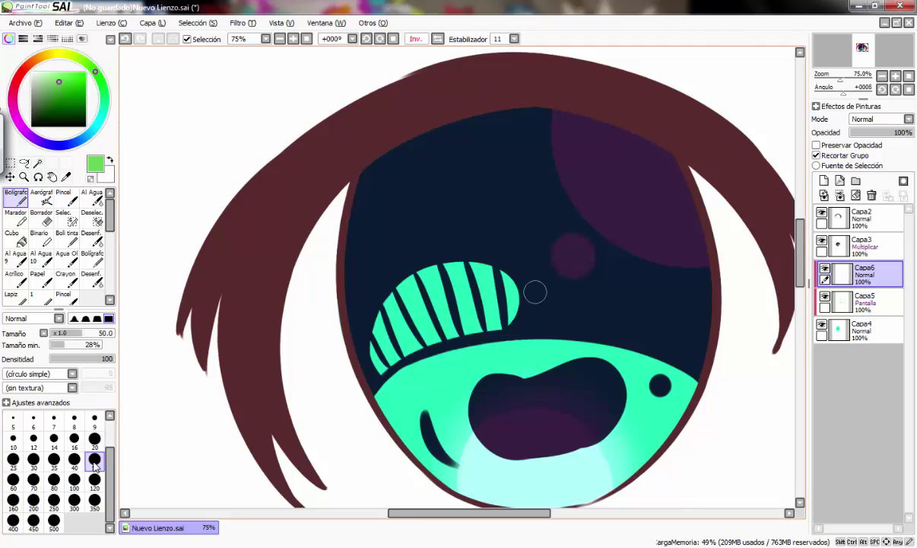
drag(532, 290, 515, 287)
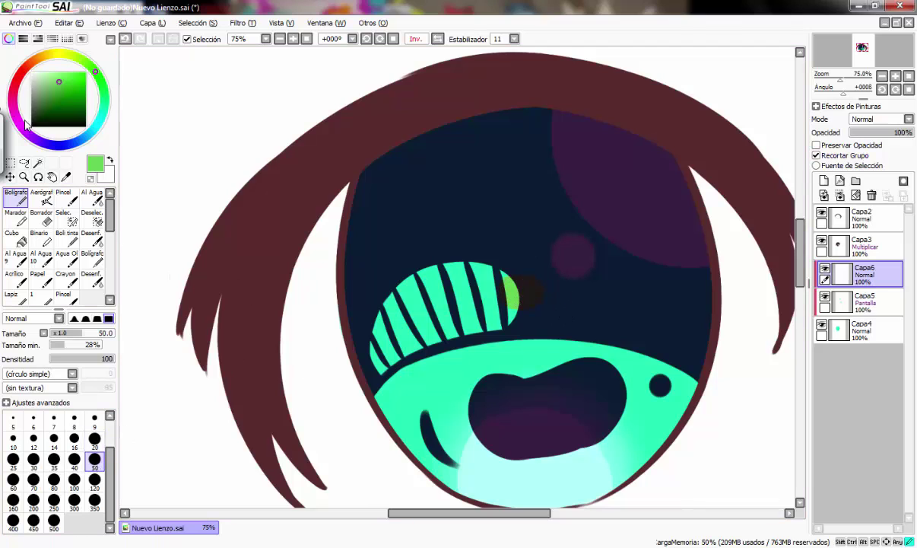
Step: Switch to magenta and paint a spot on Capa6 at the right edge of the iris, above the lower band
click(25, 122)
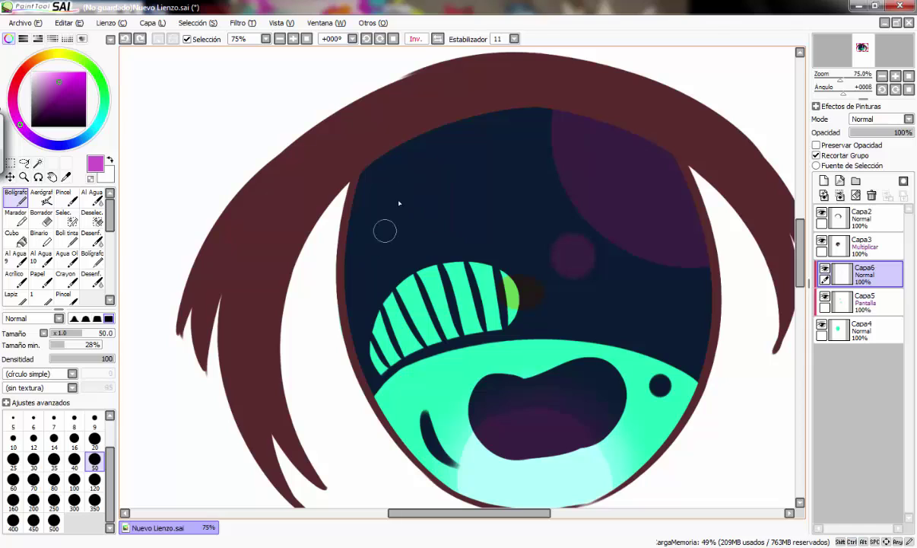
drag(398, 201, 377, 268)
click(443, 378)
key(ctrl+z)
mouse_move(694, 342)
mouse_down()
mouse_move(701, 322)
mouse_move(694, 356)
mouse_up()
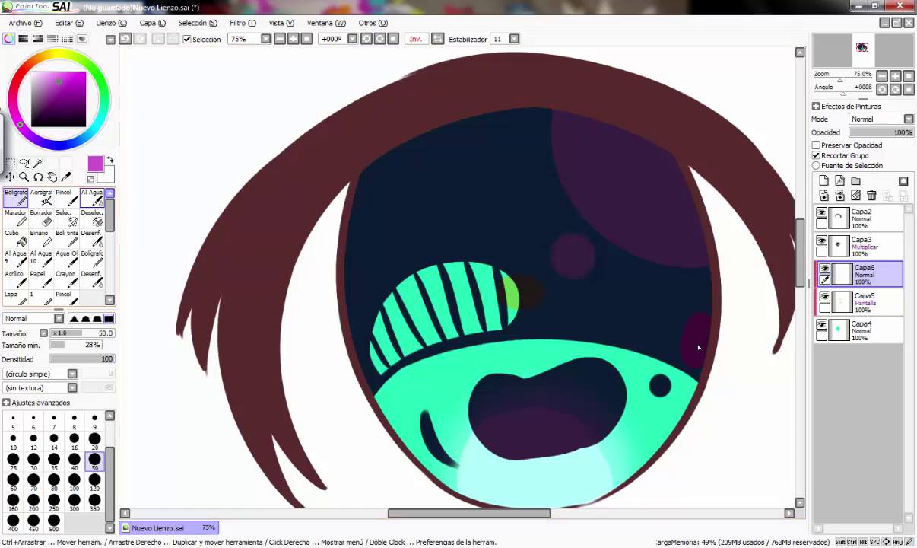
Step: Try blurring the edge of the large upper glow on Capa5 and undo it
click(91, 279)
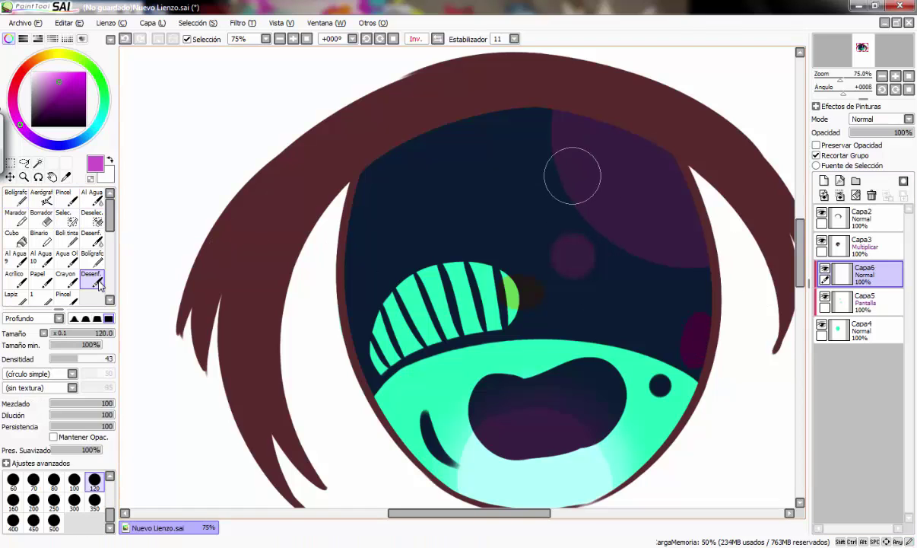
click(864, 301)
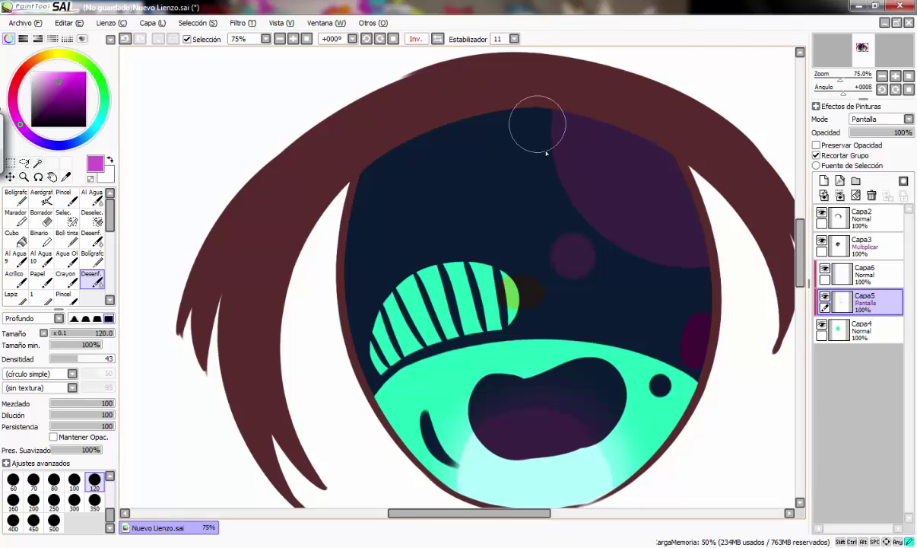
mouse_move(536, 123)
mouse_down()
mouse_move(531, 162)
mouse_move(560, 194)
mouse_move(655, 261)
mouse_move(573, 203)
mouse_move(585, 142)
mouse_move(679, 251)
mouse_move(637, 242)
mouse_move(688, 237)
mouse_up()
key(ctrl+z)
key(ctrl+z)
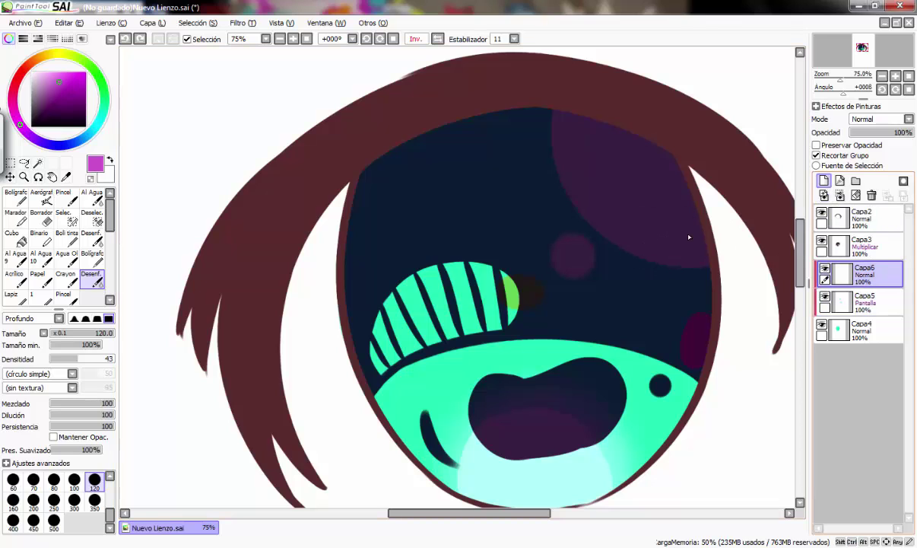
Step: Add clipped layer Capa7, move it above Capa3, and try a white highlight stroke in the upper iris
click(824, 182)
click(837, 156)
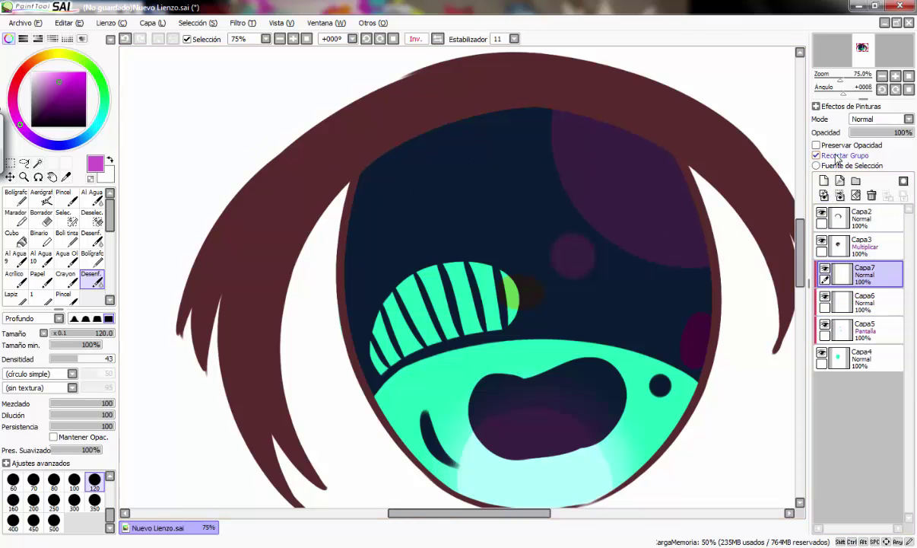
key(x)
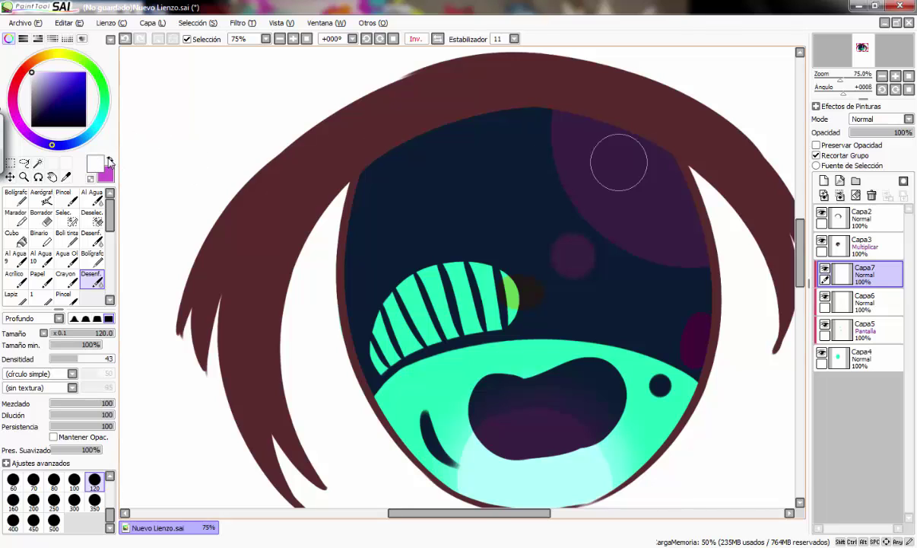
key(n)
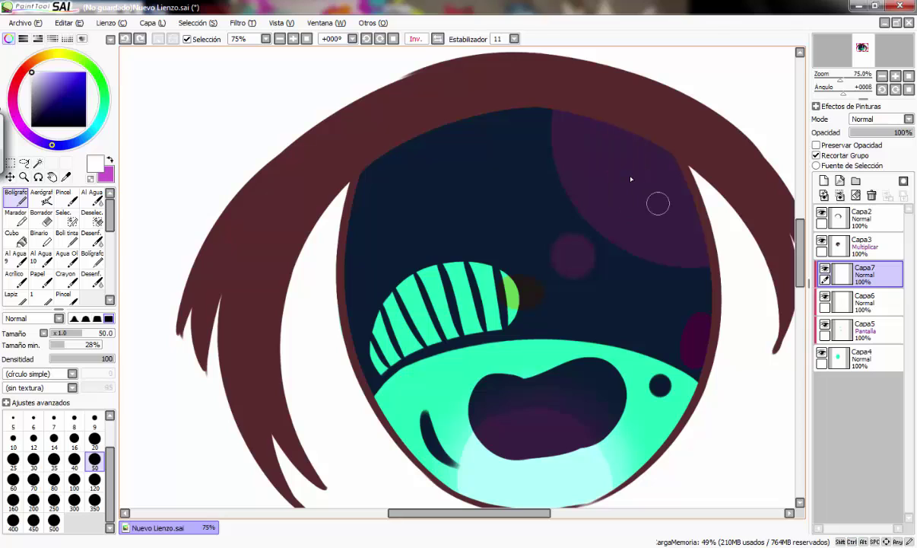
drag(858, 277, 858, 241)
mouse_move(857, 277)
mouse_down()
mouse_move(871, 279)
mouse_move(859, 242)
mouse_up()
drag(613, 149, 638, 207)
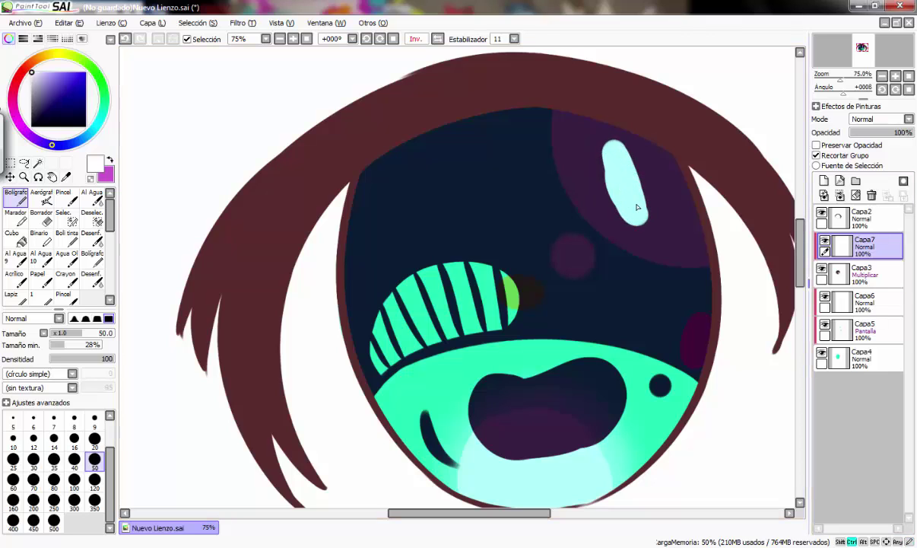
key(ctrl+z)
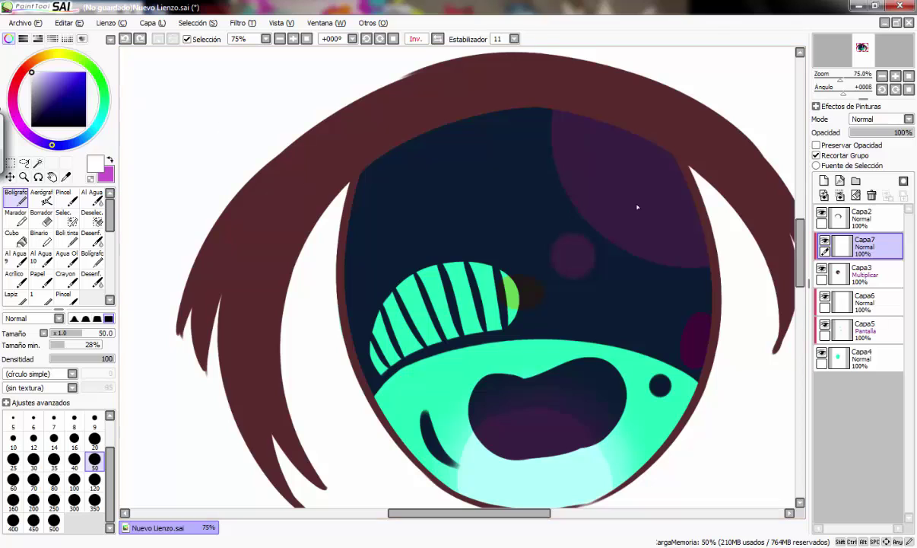
Step: Undo the trial merge of Capa6 and merge Capa5 down into Capa4
click(872, 302)
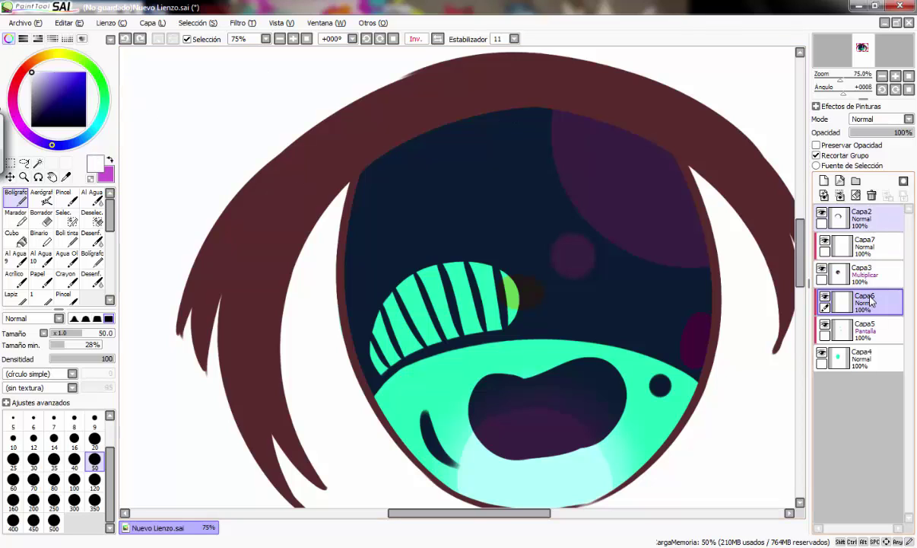
click(841, 198)
key(ctrl+z)
click(865, 328)
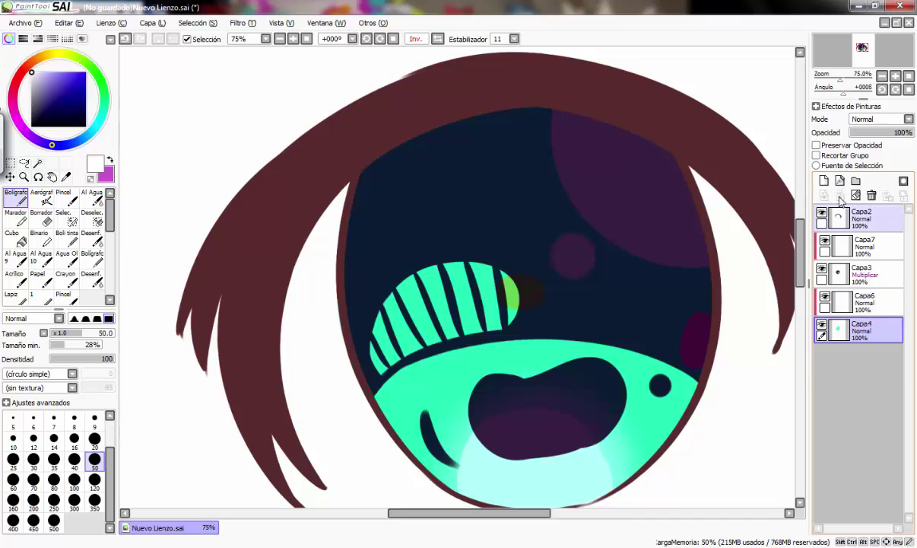
Step: Try a round white highlight on Capa3 inside the large upper purple glow and undo it
click(840, 196)
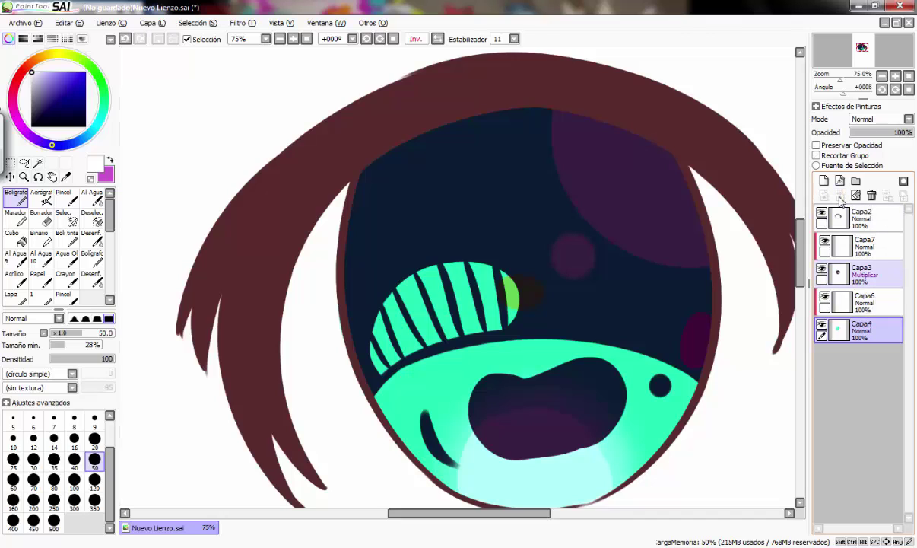
click(873, 280)
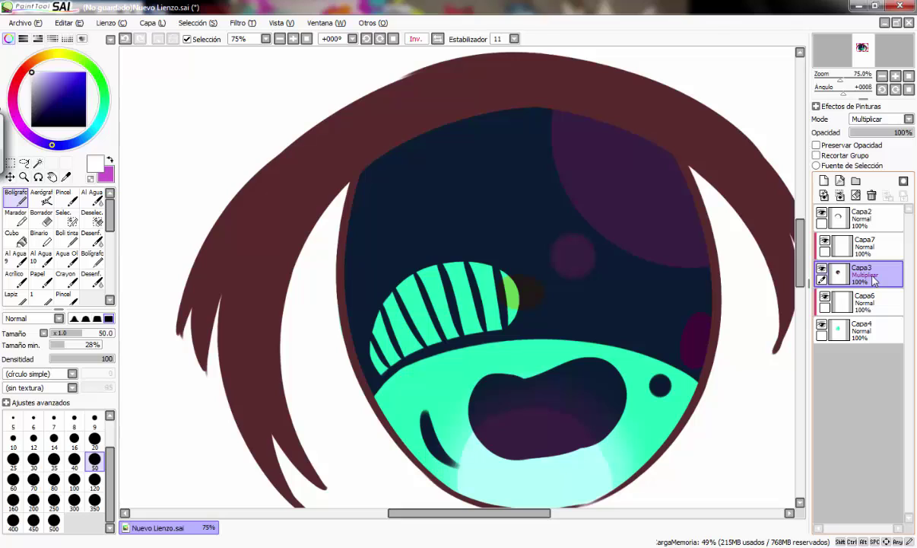
click(635, 166)
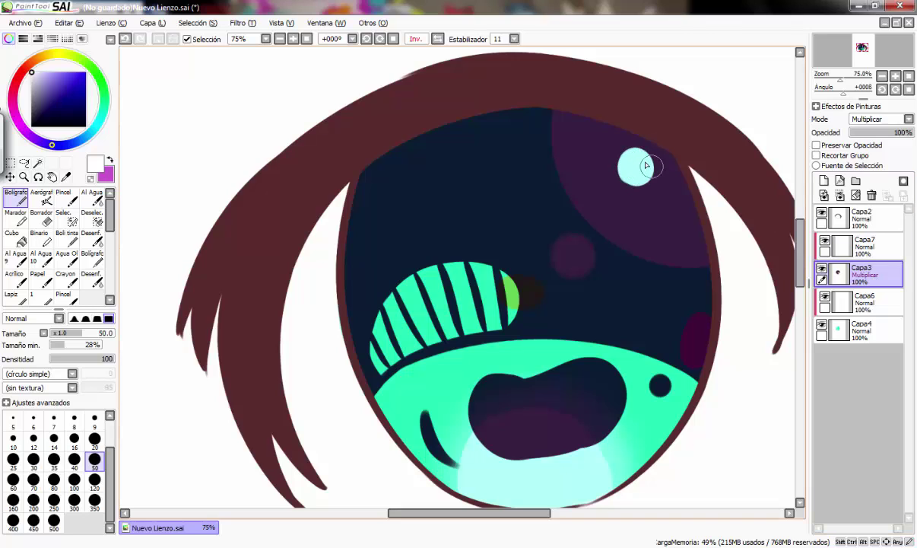
key(ctrl+z)
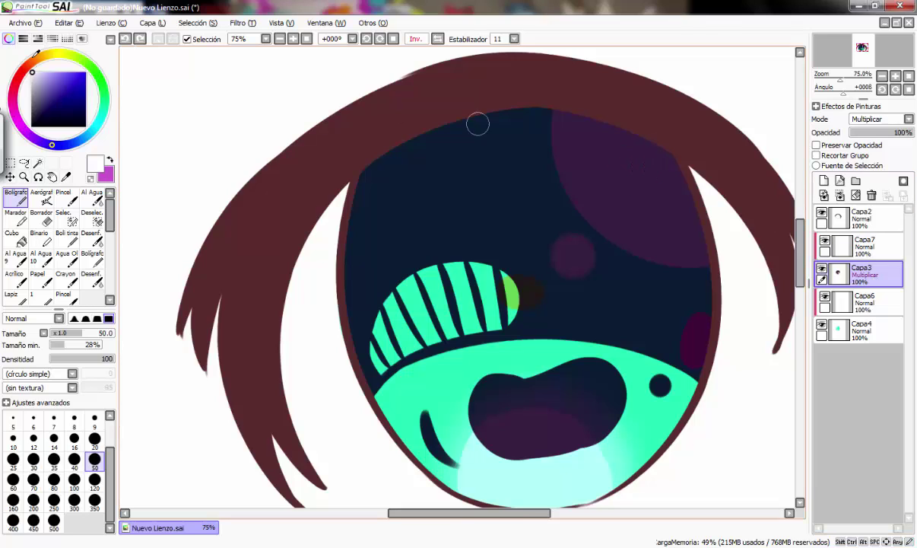
Step: Try placing a white highlight on Capa7 and Capa3 in the upper iris and undo the attempts
click(860, 251)
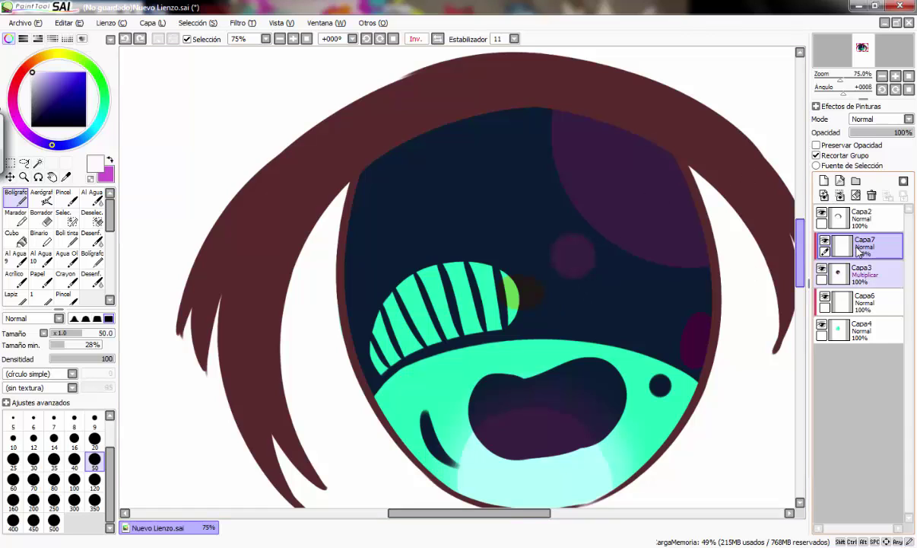
drag(641, 358, 588, 339)
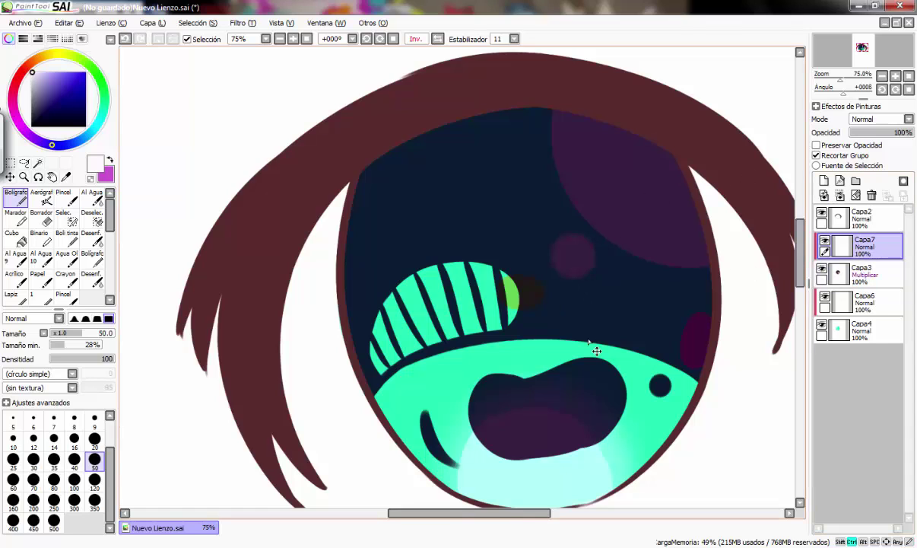
click(863, 278)
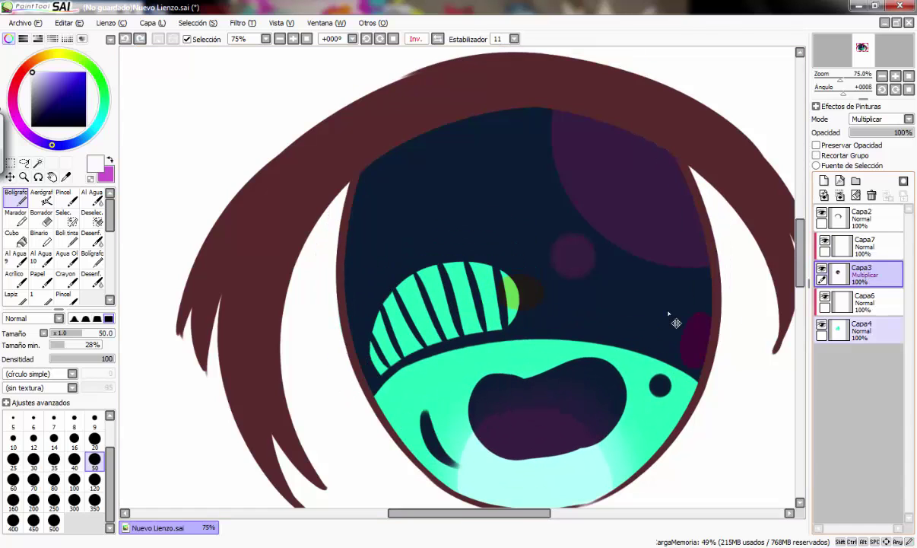
click(844, 245)
mouse_move(654, 192)
mouse_down()
mouse_move(667, 207)
mouse_move(654, 221)
mouse_move(674, 205)
mouse_up()
key(ctrl+z)
click(849, 274)
key(ctrl+z)
Step: Add layer Capa8, paint a white highlight inside the large upper purple glow, and move Capa2 above it
click(824, 181)
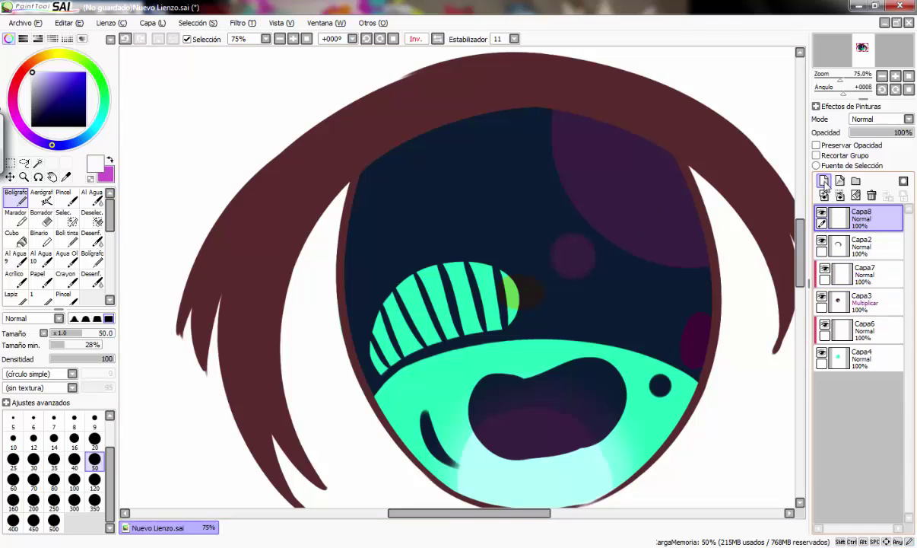
drag(601, 149, 619, 186)
key(ctrl+z)
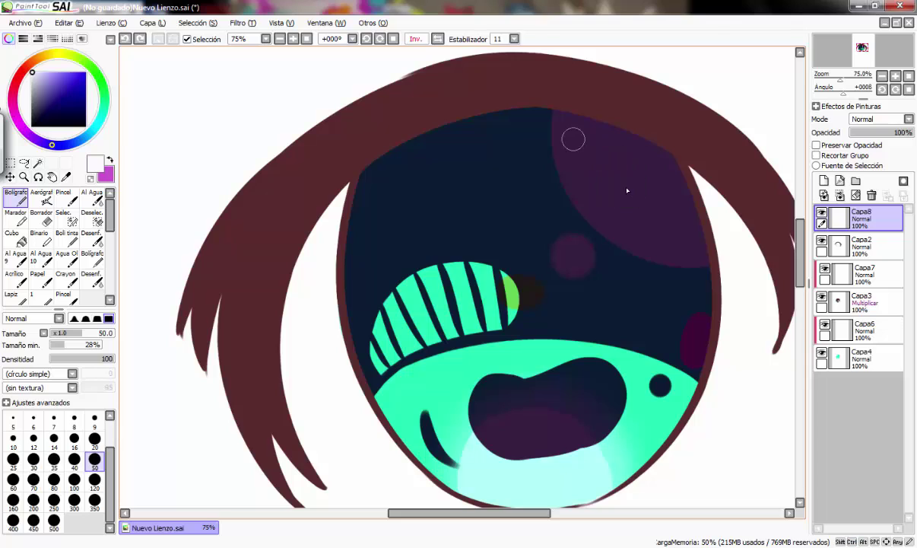
drag(572, 134, 614, 210)
key(ctrl+z)
mouse_move(571, 129)
mouse_down()
mouse_move(653, 228)
mouse_move(593, 181)
mouse_move(652, 213)
mouse_up()
drag(861, 245, 869, 216)
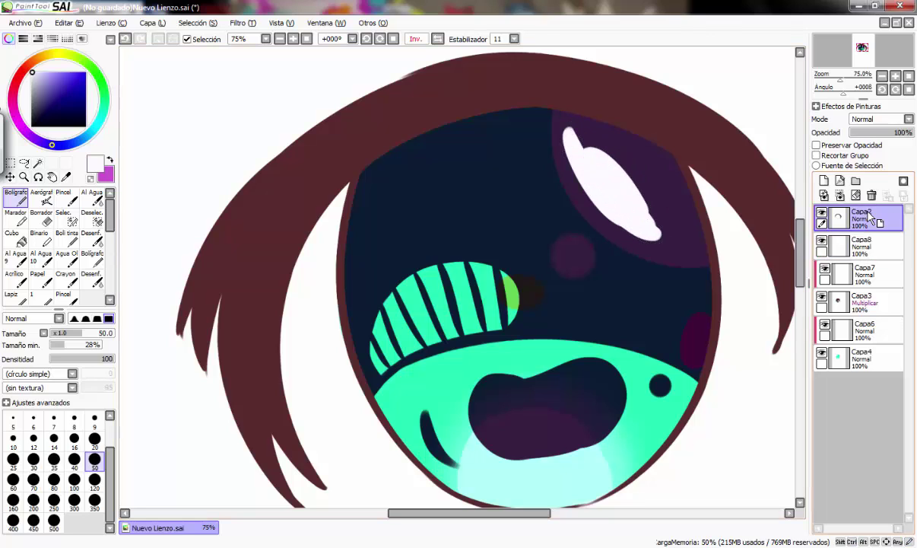
Step: Extend the white highlight on Capa8 to fill the large upper glow up to the lash line, leaving a thin purple rim
mouse_move(602, 172)
mouse_down()
mouse_move(588, 112)
mouse_move(586, 142)
mouse_move(608, 152)
mouse_up()
click(862, 243)
key(ctrl+z)
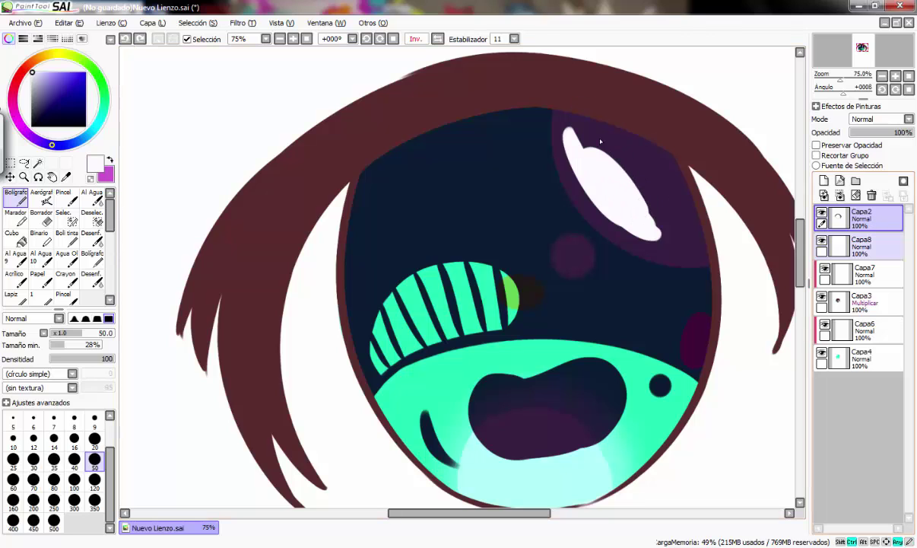
mouse_move(614, 131)
mouse_down()
mouse_move(585, 118)
mouse_move(606, 186)
mouse_move(582, 94)
mouse_move(644, 194)
mouse_up()
key(ctrl+z)
click(416, 39)
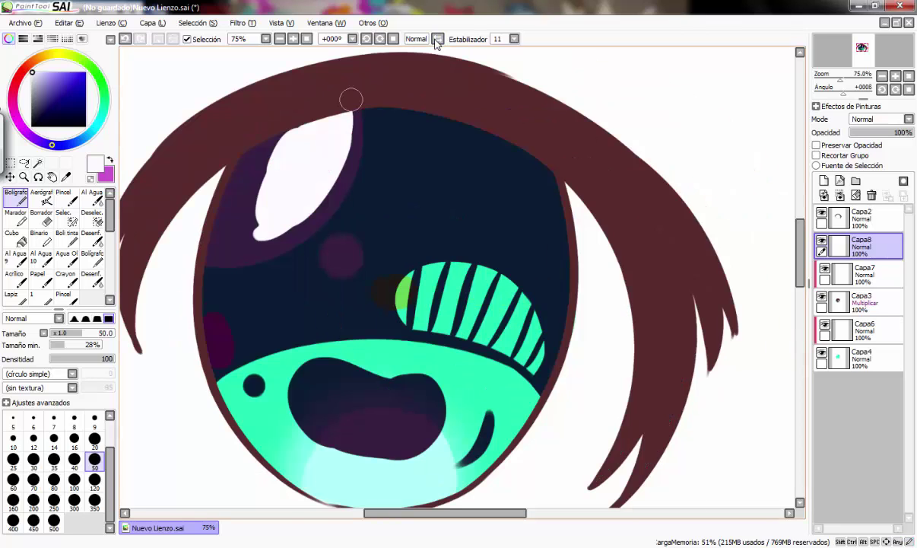
drag(252, 144, 217, 229)
drag(232, 164, 217, 225)
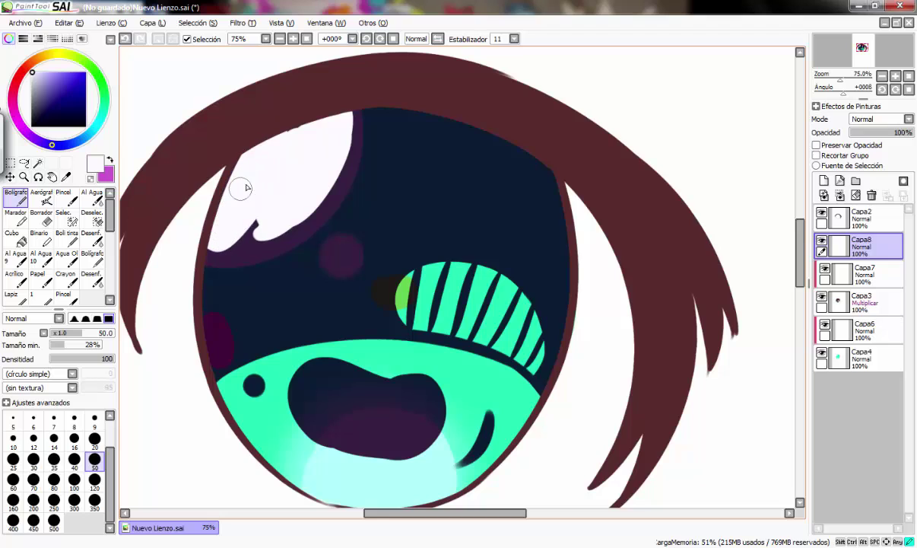
click(416, 38)
mouse_move(586, 193)
mouse_down()
mouse_move(694, 228)
mouse_move(684, 240)
mouse_up()
mouse_move(618, 217)
mouse_down()
mouse_move(711, 226)
mouse_move(686, 216)
mouse_up()
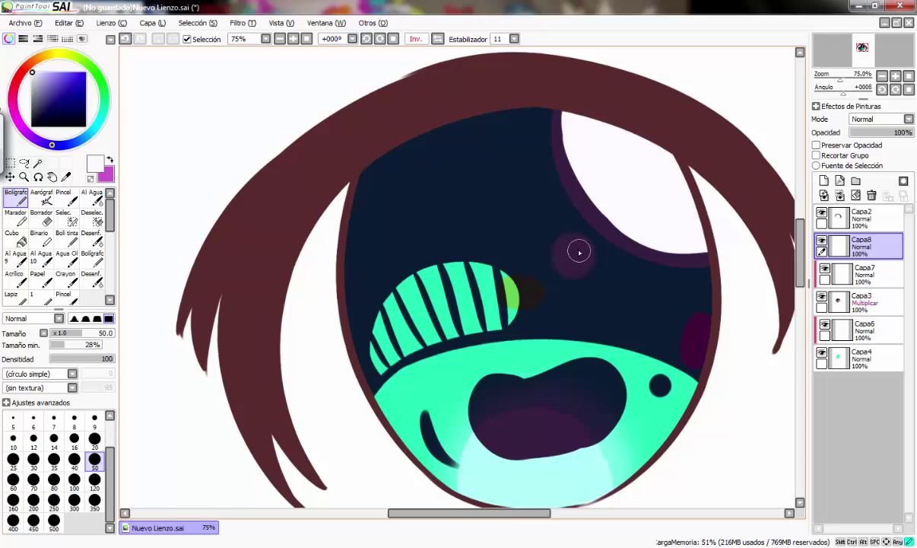
Step: Paint a small white highlight on Capa8 inside the small round purple spot and check it in the mirrored view
drag(578, 252, 580, 262)
key(ctrl+z)
key(ctrl+z)
click(416, 38)
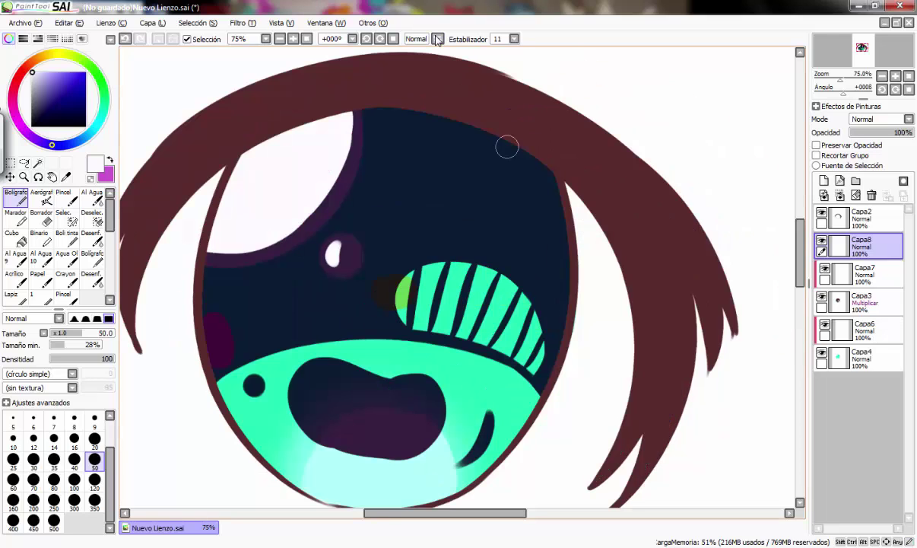
Step: Add clipped layer Capa9 above Capa6 in Pantalla mode and paint dark blue strokes along the top of the dark rounded shape
click(873, 335)
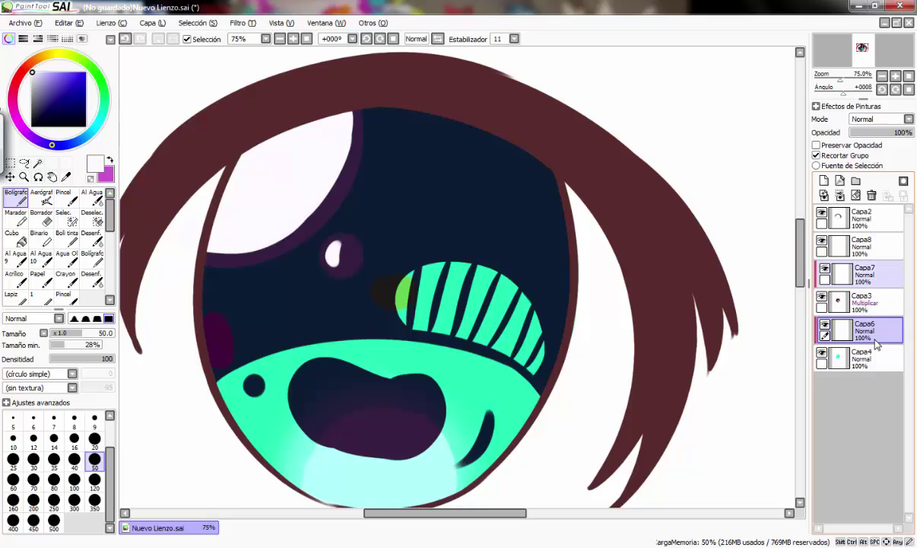
key(ctrl+minus)
key(ctrl+minus)
key(ctrl+minus)
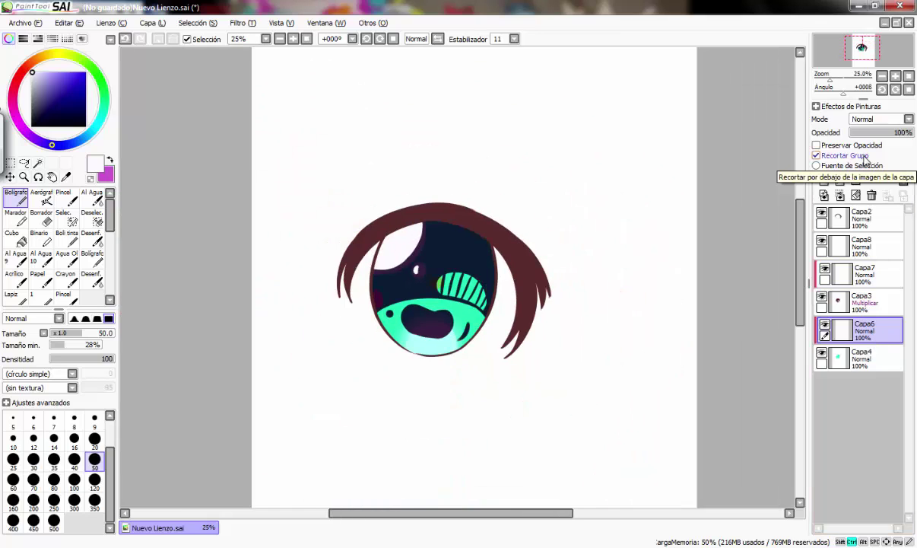
key(ctrl+plus)
key(ctrl+plus)
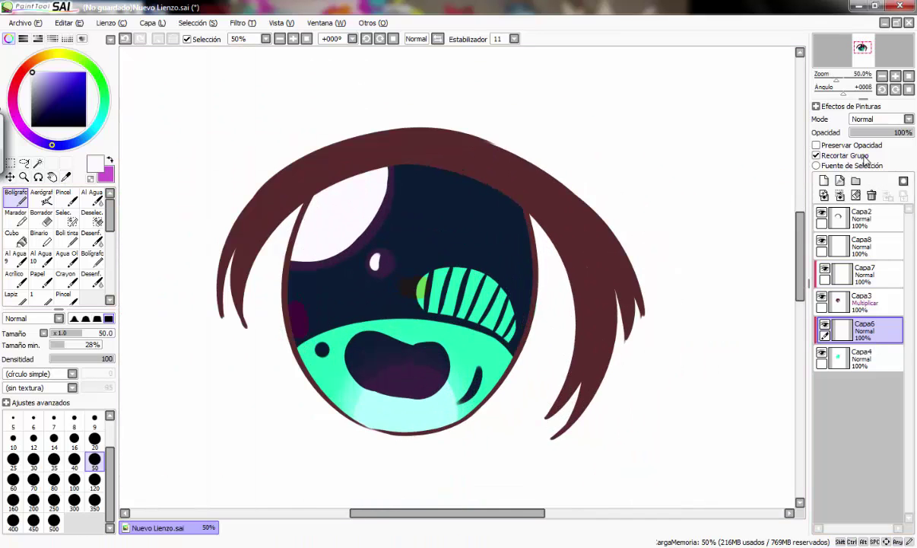
click(76, 96)
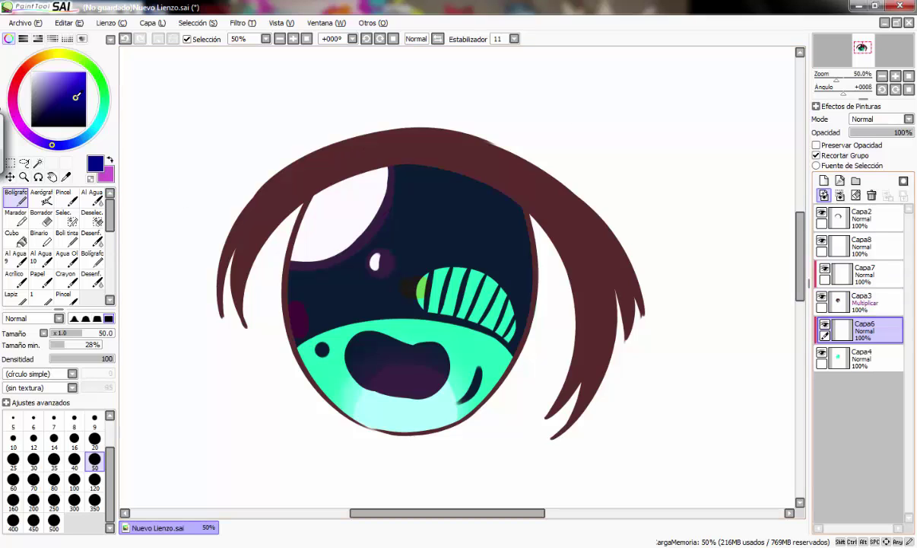
click(824, 181)
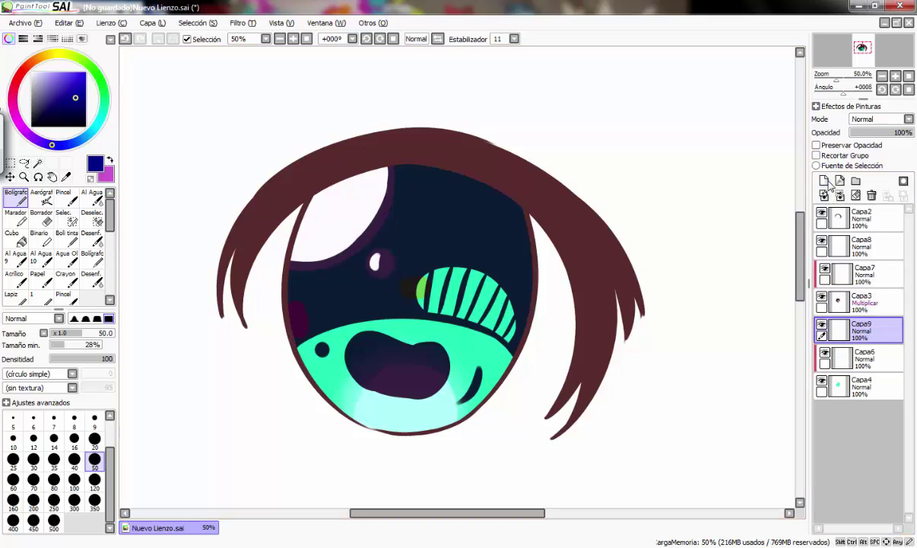
click(876, 120)
click(874, 149)
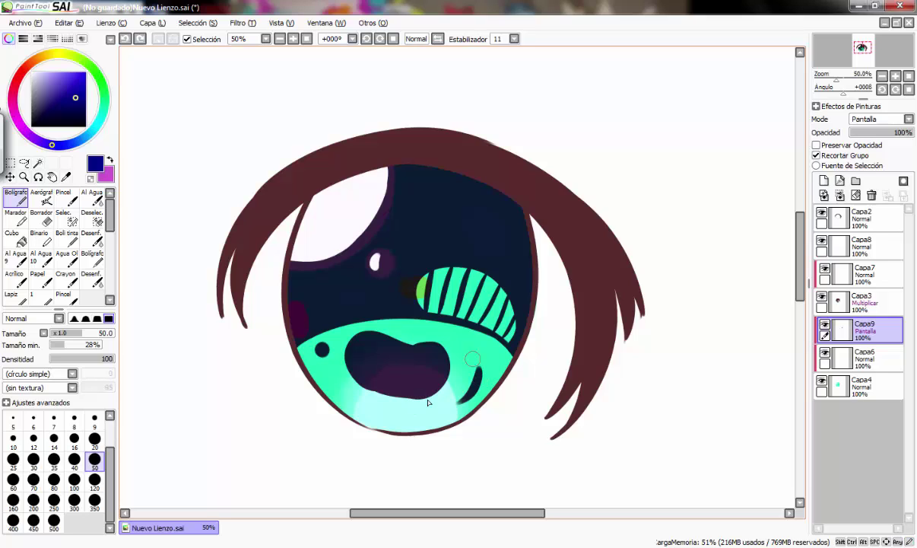
drag(427, 340, 430, 343)
drag(368, 351, 405, 348)
Step: Switch back to white, try blurring the large highlight's edge on Capa8 with the Desenf. brush at size 120, and undo it
click(866, 275)
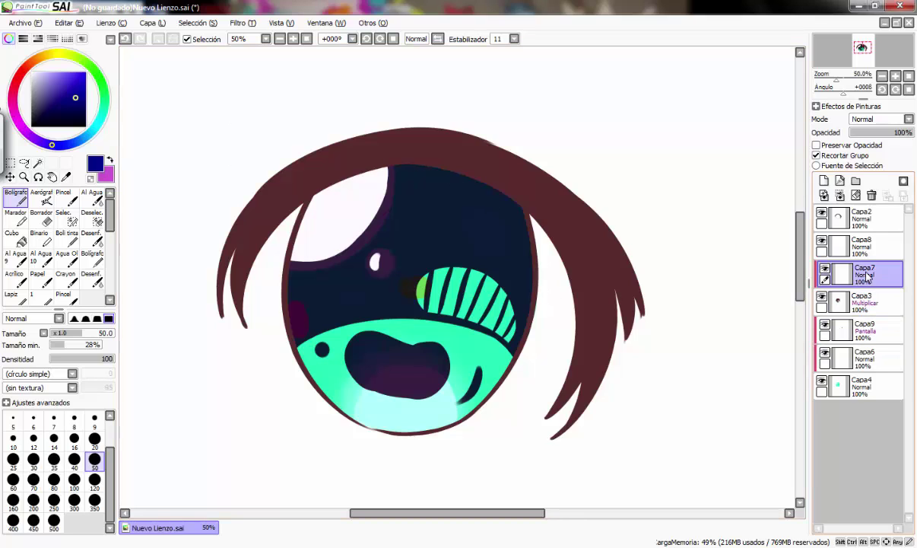
click(47, 90)
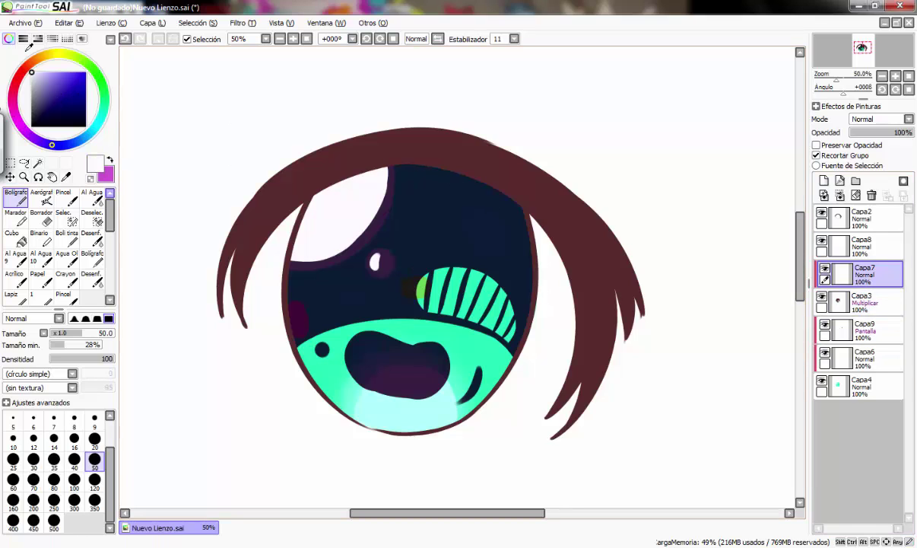
click(68, 218)
click(91, 276)
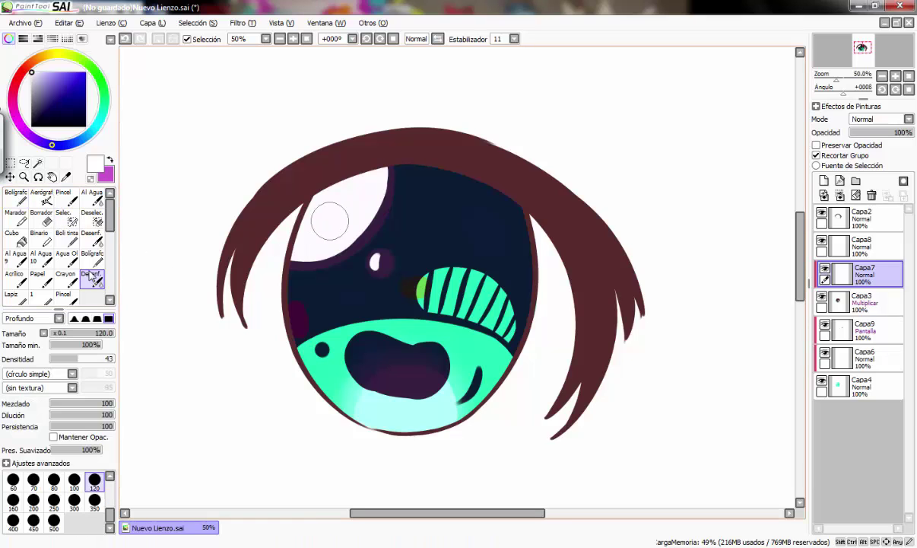
click(862, 243)
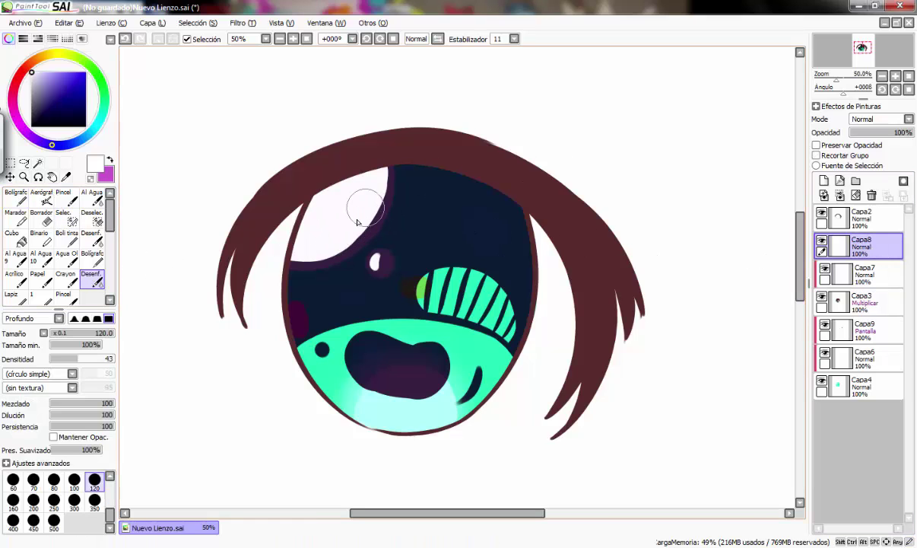
drag(366, 201, 374, 202)
key(ctrl+z)
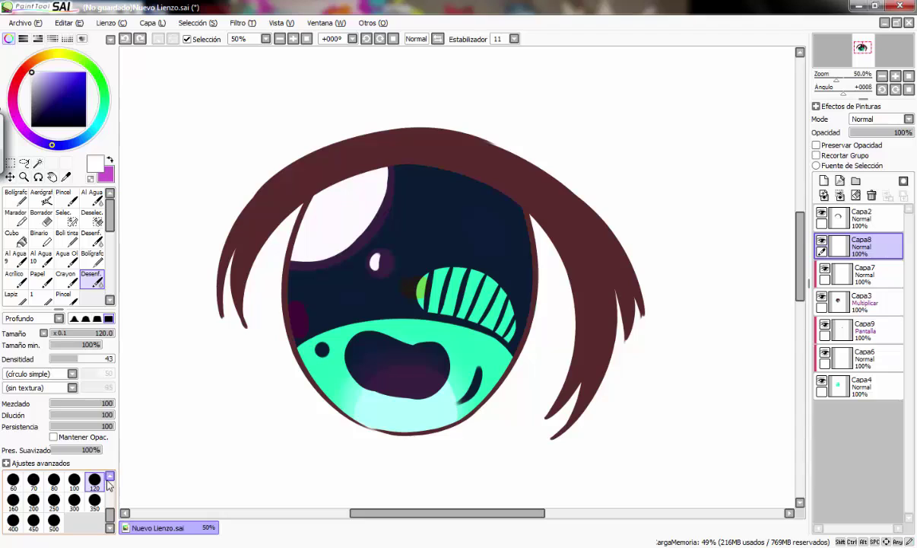
Step: Blur the curved edge of the large white highlight on Capa8 with the brush size set to 50
click(109, 477)
click(99, 481)
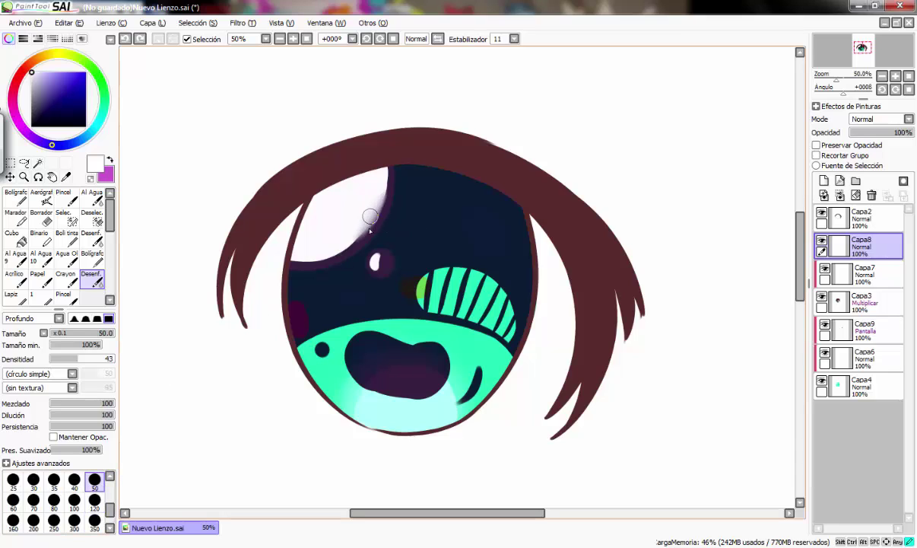
mouse_move(382, 190)
mouse_down()
mouse_move(334, 248)
mouse_move(294, 258)
mouse_move(308, 241)
mouse_move(299, 247)
mouse_move(331, 241)
mouse_move(324, 252)
mouse_move(339, 250)
mouse_move(384, 218)
mouse_move(323, 251)
mouse_up()
click(437, 39)
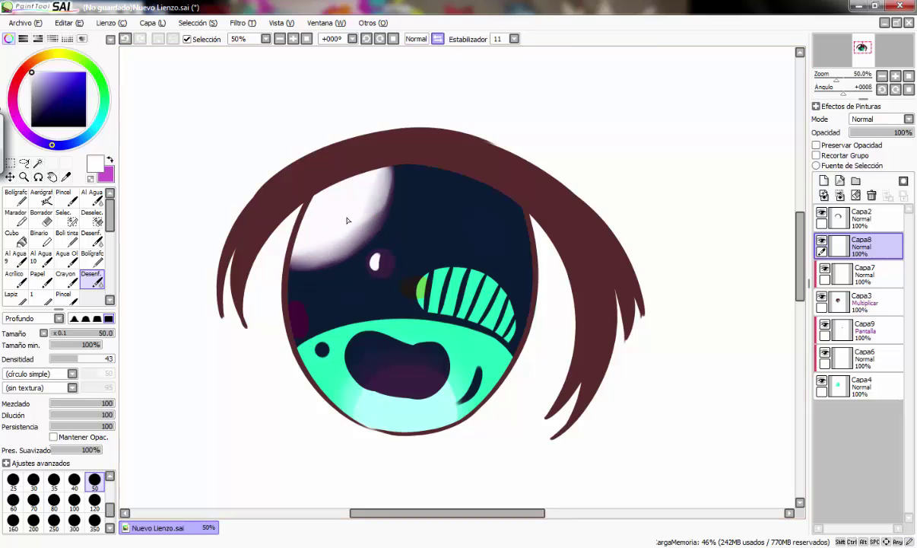
click(437, 39)
Step: Try blurring more of the large highlight at size 120, and undo all the blurring on Capa8
click(95, 501)
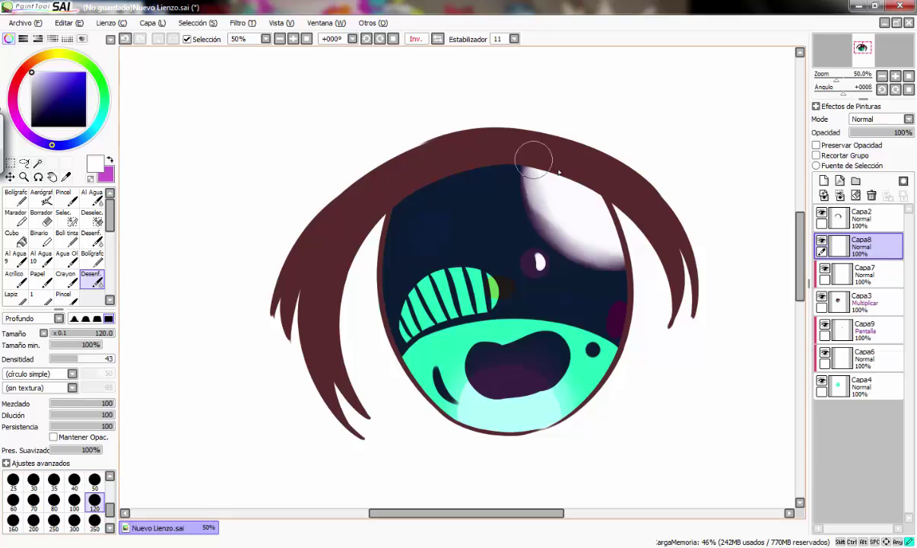
mouse_move(534, 158)
mouse_down()
mouse_move(535, 189)
mouse_move(612, 237)
mouse_move(546, 227)
mouse_move(549, 201)
mouse_move(557, 205)
mouse_move(545, 188)
mouse_move(567, 196)
mouse_move(545, 186)
mouse_move(574, 230)
mouse_up()
key(ctrl+z)
key(ctrl+z)
key(ctrl+z)
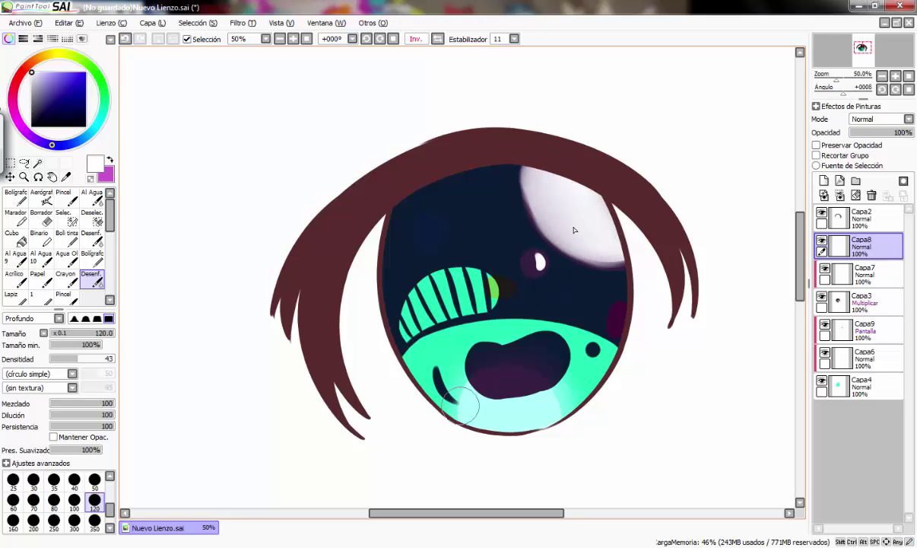
key(ctrl+z)
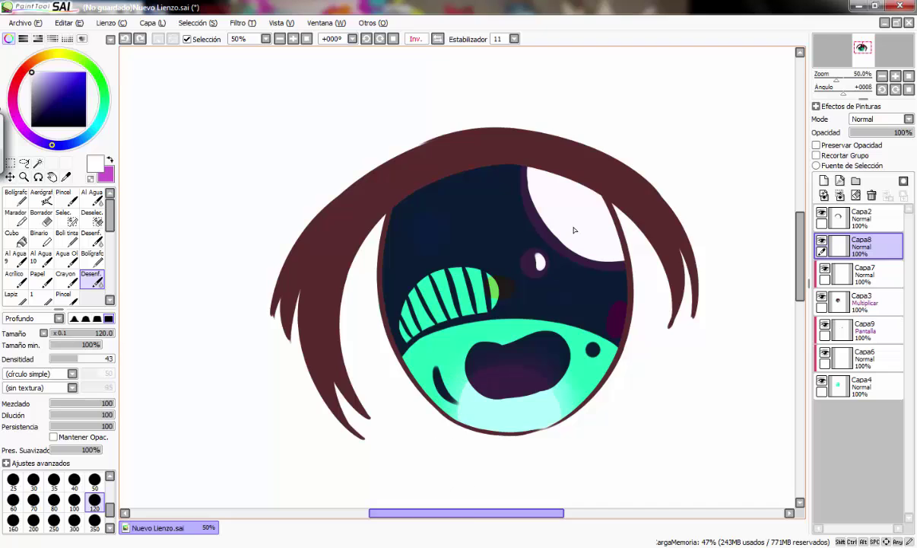
Step: Shift the hue and lower the luminance of the lash and outline layer Capa2 to turn it dark purple
drag(464, 512, 509, 514)
scroll(501, 490, down, 1)
scroll(498, 485, up, 1)
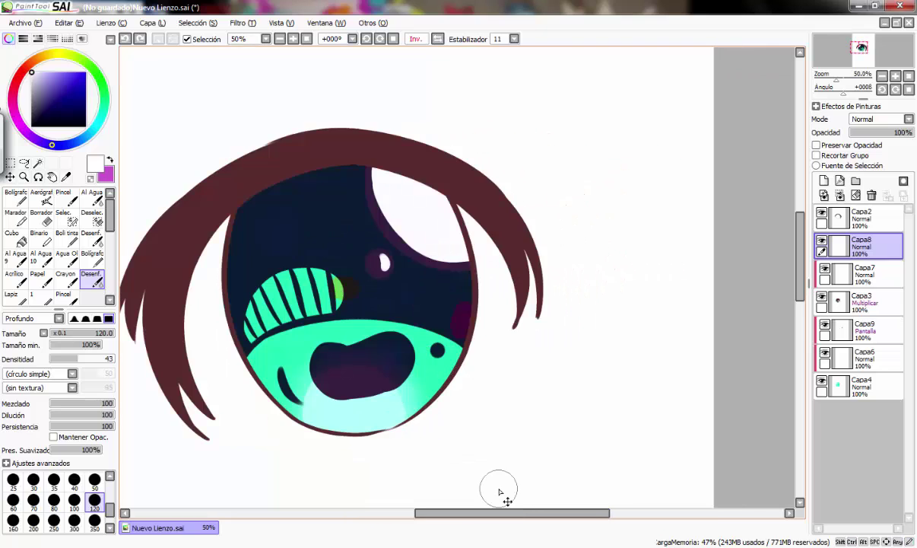
click(880, 222)
key(ctrl+u)
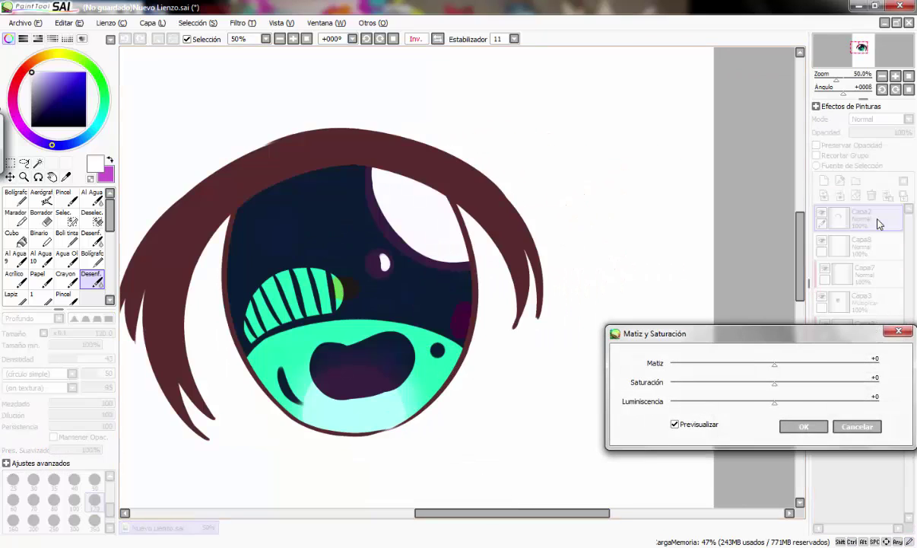
drag(778, 364, 721, 365)
drag(776, 402, 731, 403)
click(803, 426)
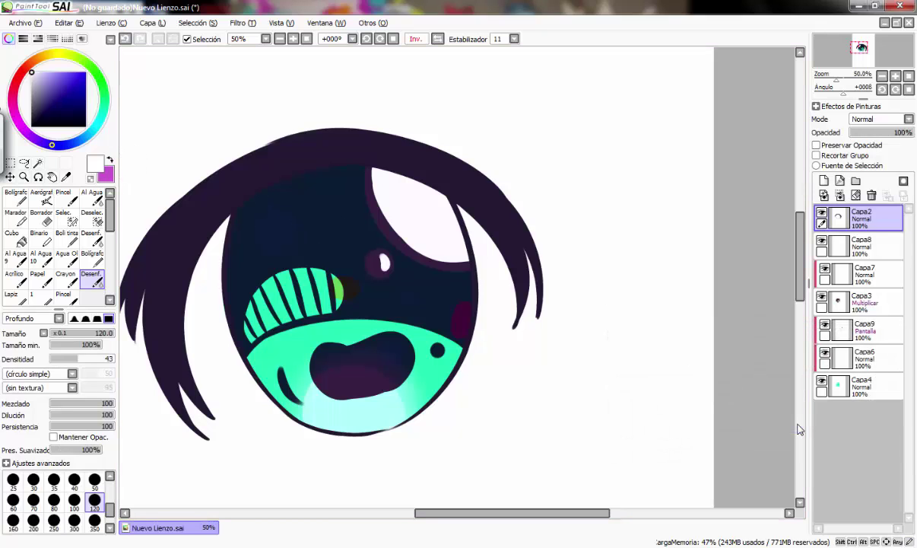
Step: Choose a bright blue and the Lapiz brush, try a stroke across the left lash tips on Capa2, and undo it
click(38, 140)
click(61, 78)
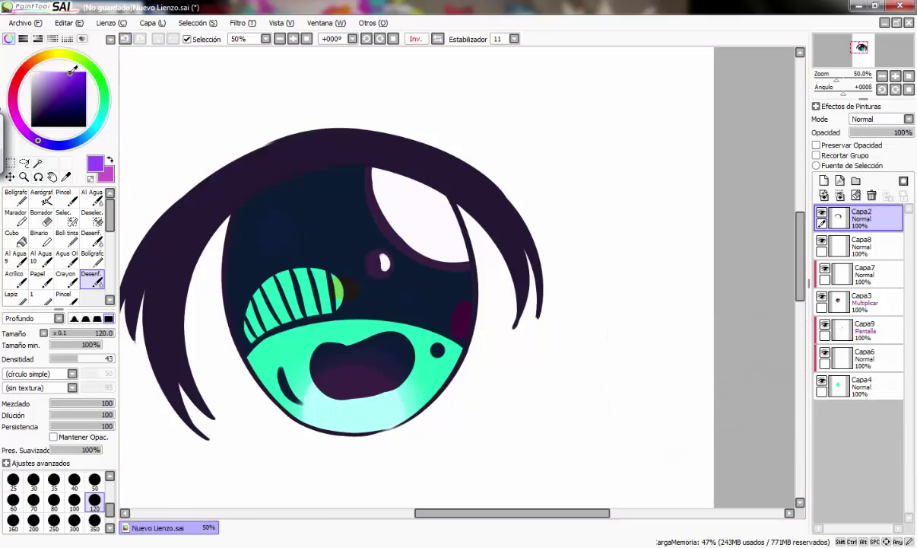
click(59, 145)
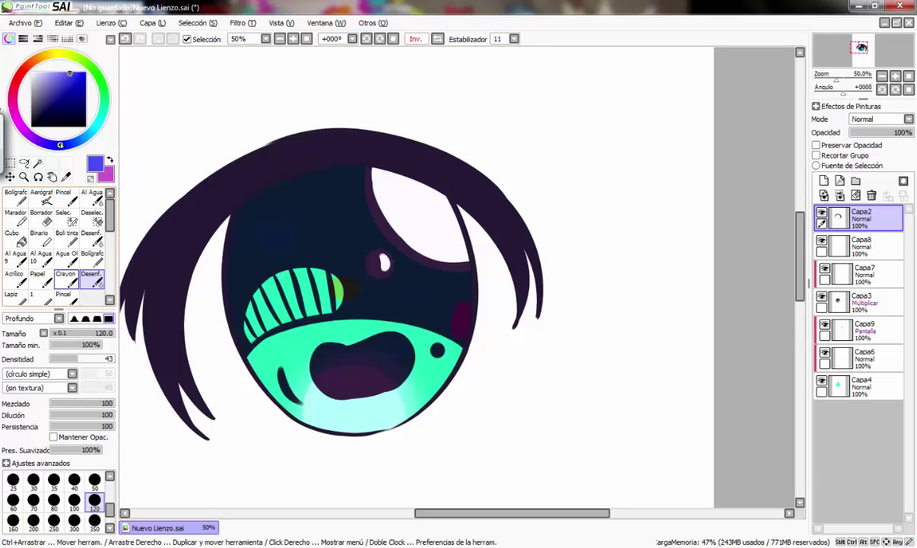
click(11, 294)
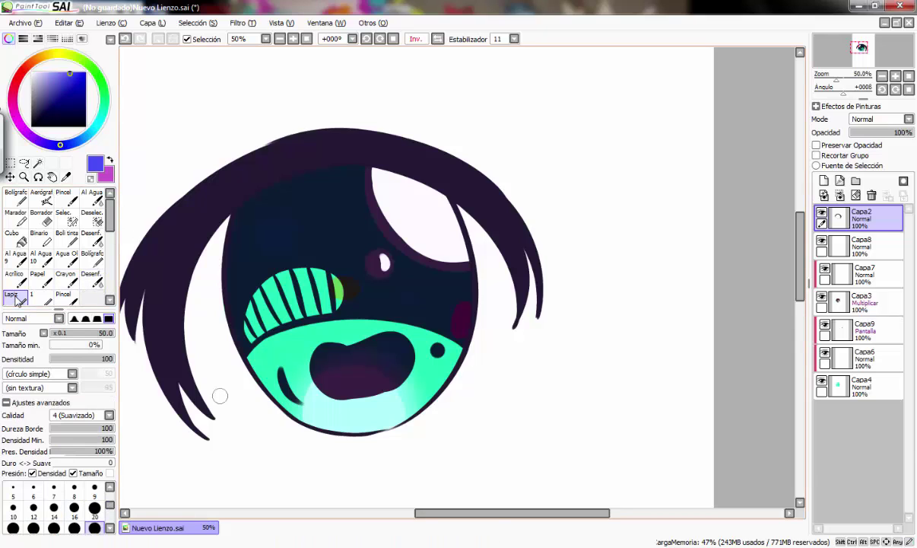
drag(217, 439, 151, 378)
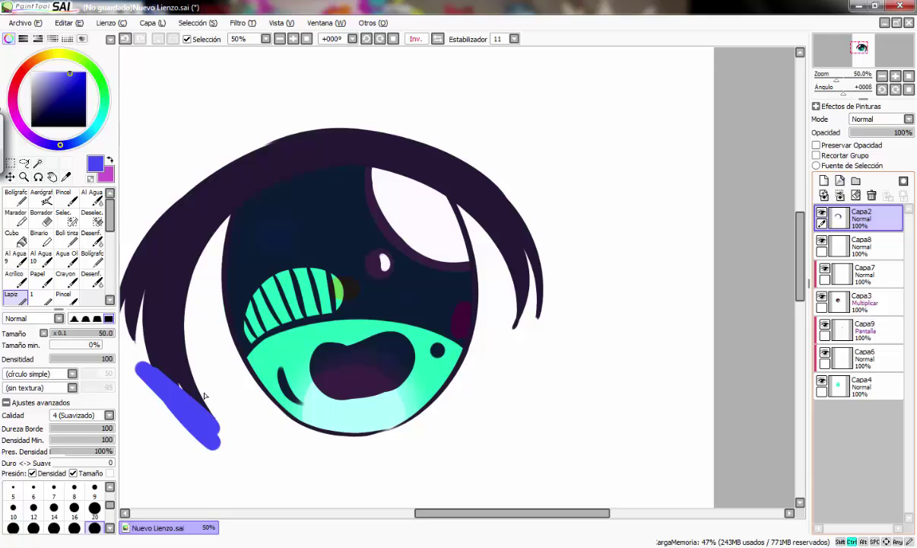
key(ctrl+z)
Step: On a new layer clipped to the lash layer Capa2, paint the left and right lashes dark blue with the Lapiz brush at size 120
click(824, 181)
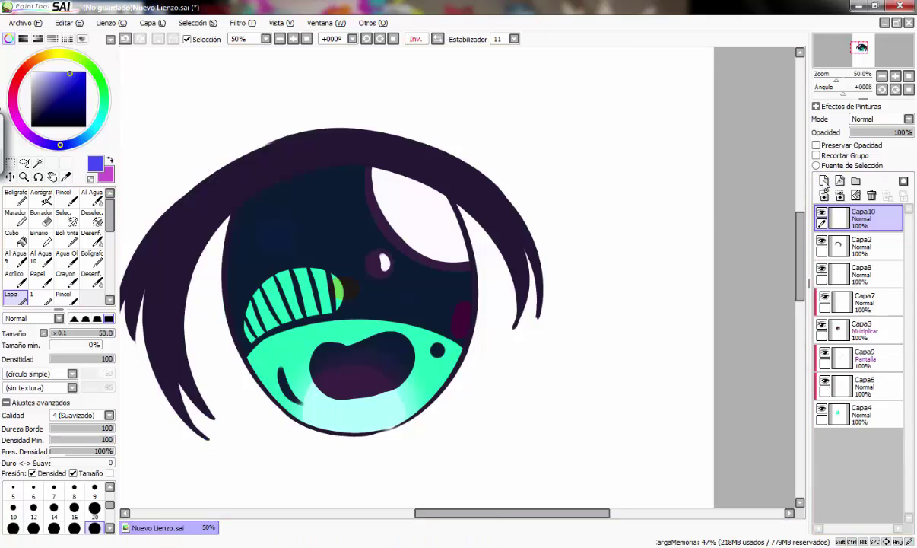
drag(63, 96, 48, 104)
click(111, 529)
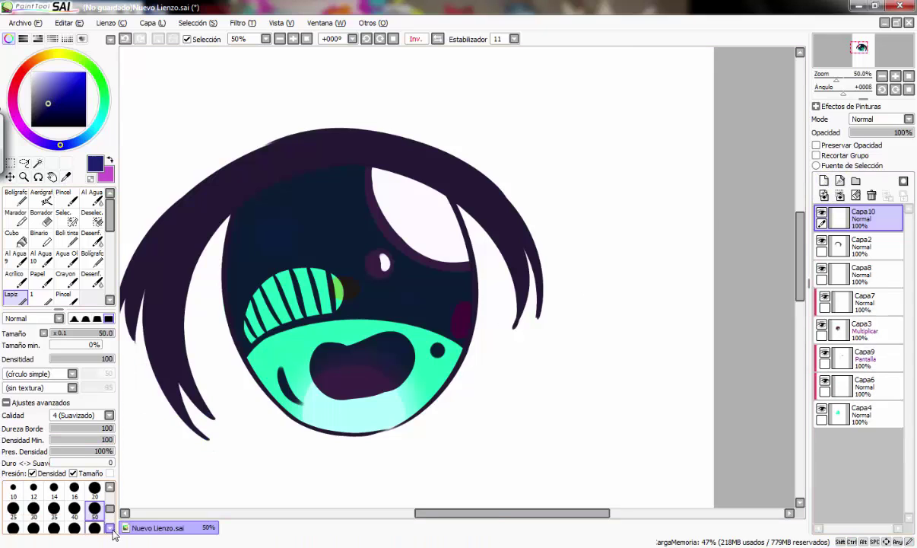
click(95, 527)
mouse_move(163, 395)
mouse_down()
mouse_move(180, 422)
mouse_move(175, 373)
mouse_up()
click(817, 155)
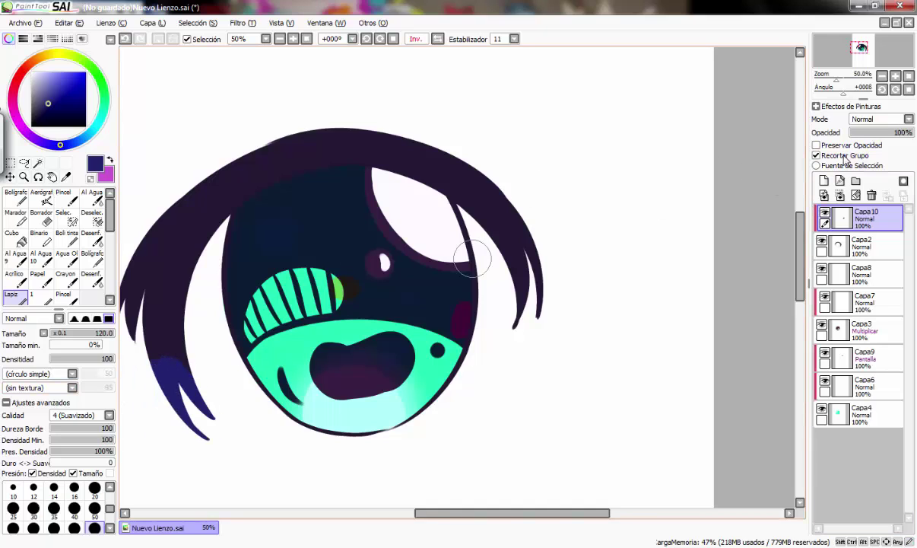
mouse_move(472, 258)
mouse_down()
mouse_move(542, 301)
mouse_move(456, 209)
mouse_up()
drag(160, 369, 183, 224)
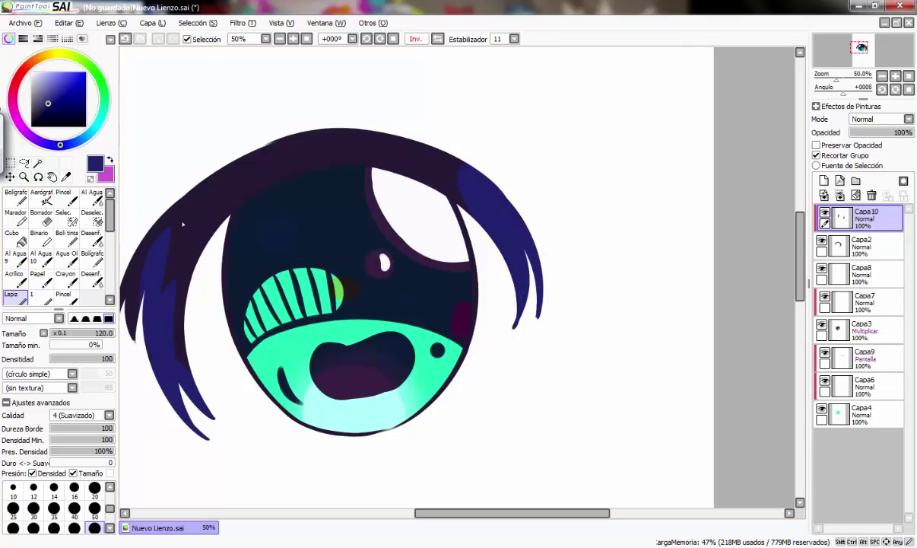
Step: Blend the dark blue into the purple lashes on both sides with the Desenf. brush at size 120, then 350
click(92, 280)
mouse_move(189, 341)
mouse_down()
mouse_move(178, 366)
mouse_move(173, 321)
mouse_move(148, 327)
mouse_move(147, 279)
mouse_up()
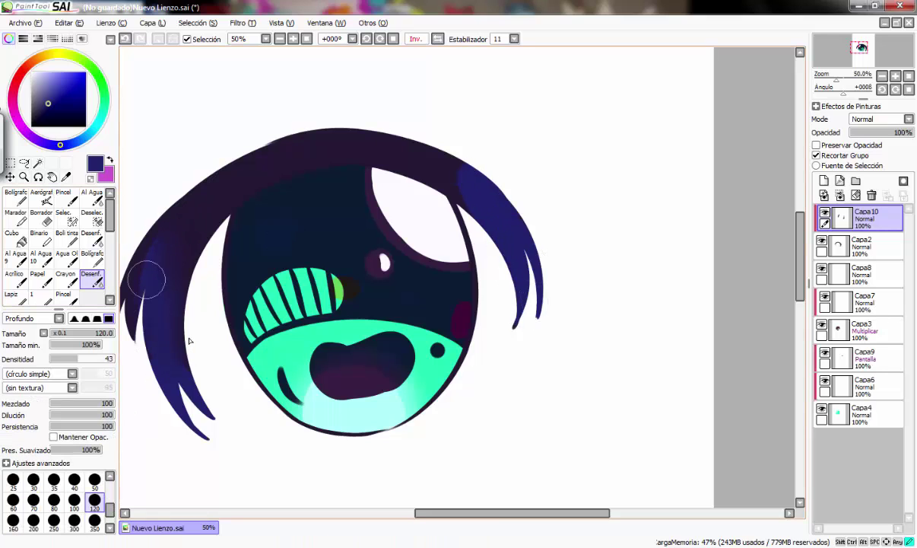
drag(455, 514, 429, 514)
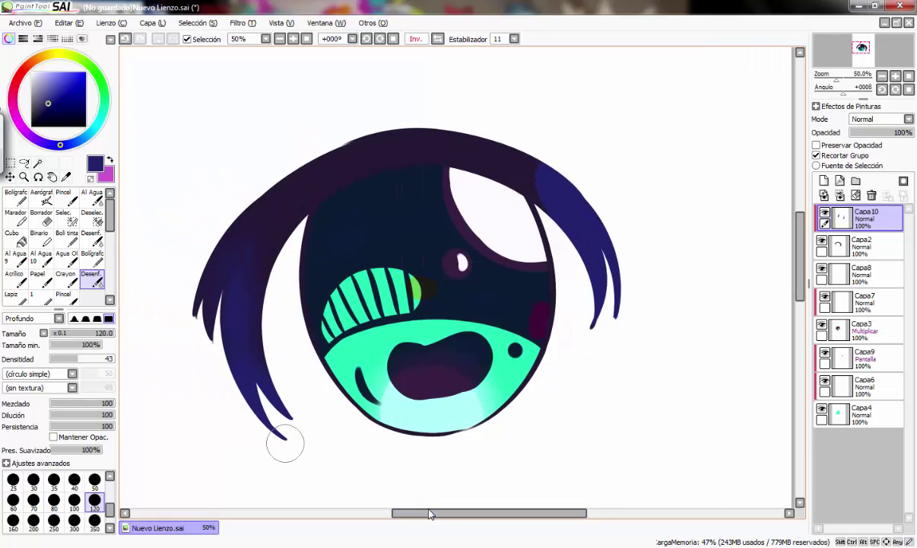
click(94, 522)
mouse_move(235, 367)
mouse_down()
mouse_move(245, 259)
mouse_move(228, 274)
mouse_up()
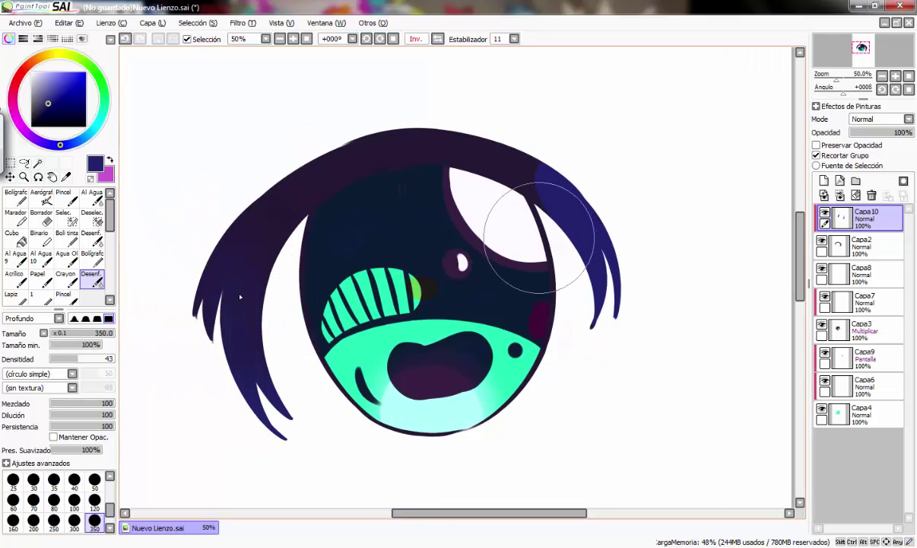
drag(457, 164, 588, 225)
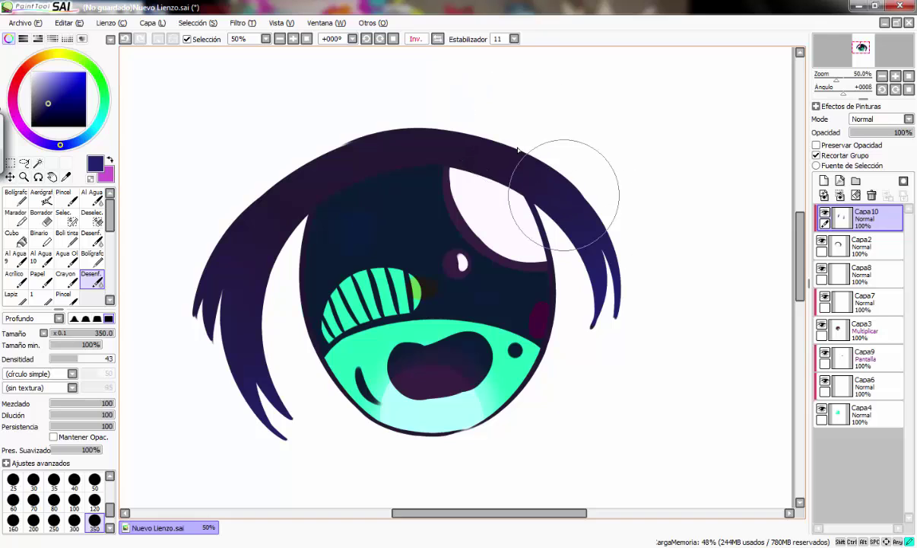
Step: Mirror the view and paint a small white highlight on the long outer lash with the size 50 pen, undoing unwanted strokes
click(437, 39)
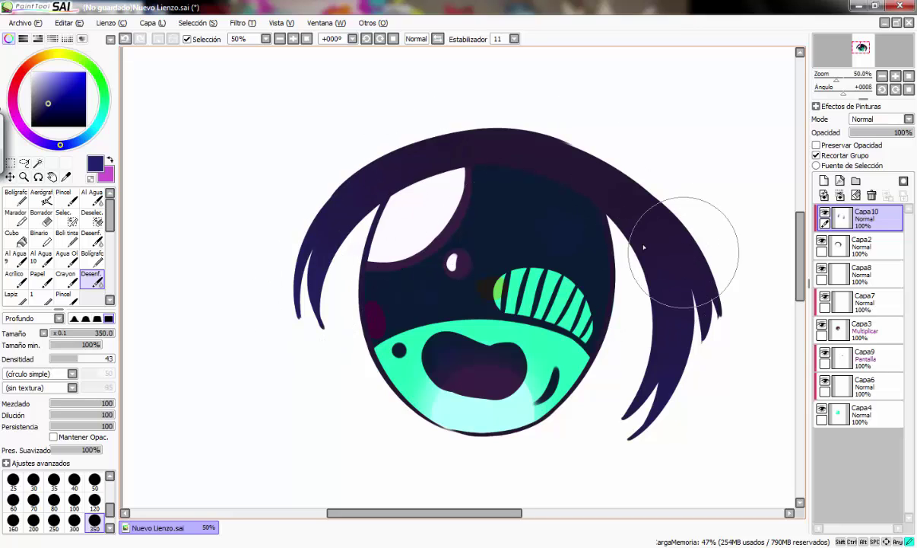
drag(40, 80, 31, 73)
click(22, 201)
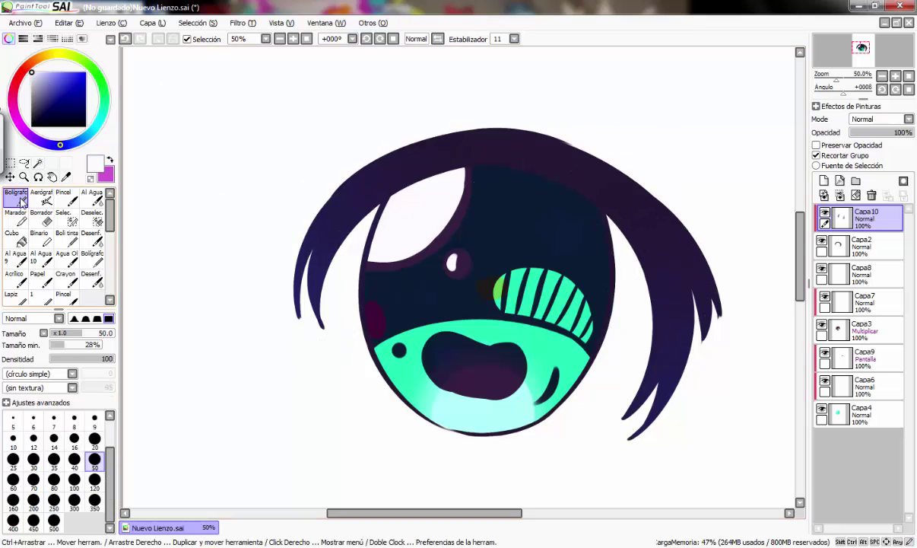
drag(630, 199, 674, 284)
key(ctrl+z)
key(ctrl+z)
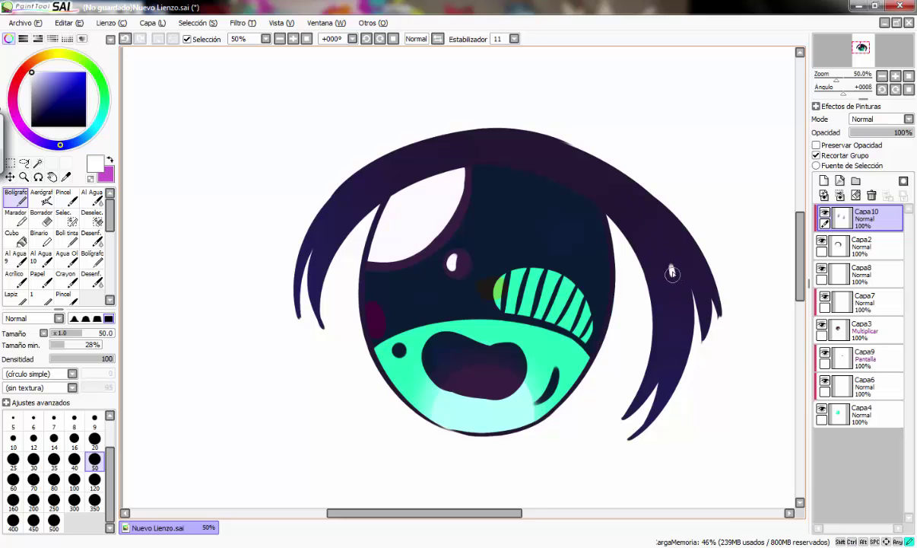
scroll(672, 273, down, 2)
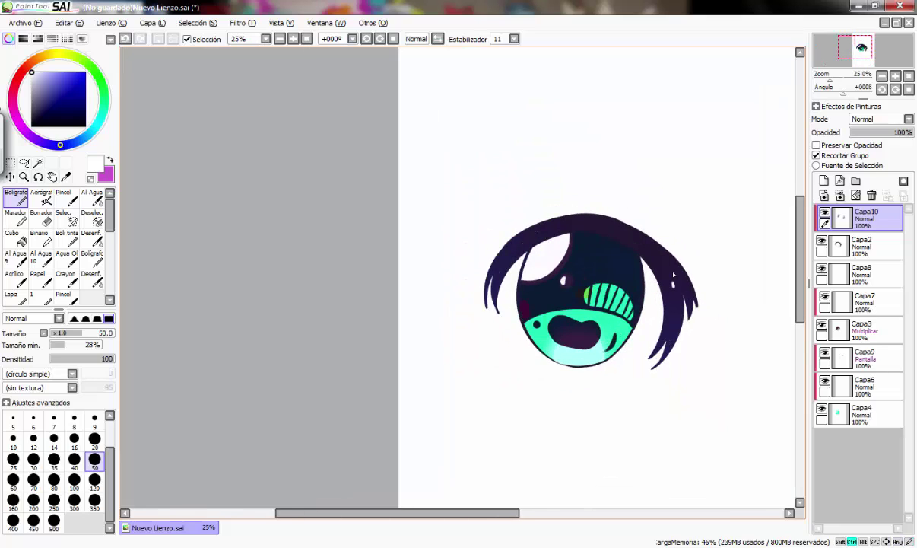
Step: On a new top layer in the unmirrored view, paint a white Lapiz highlight across the iris's lower-left edge at size 50, undoing unwanted strokes
scroll(672, 274, up, 1)
key(Right)
key(Right)
key(Down)
key(Down)
key(Right)
key(Right)
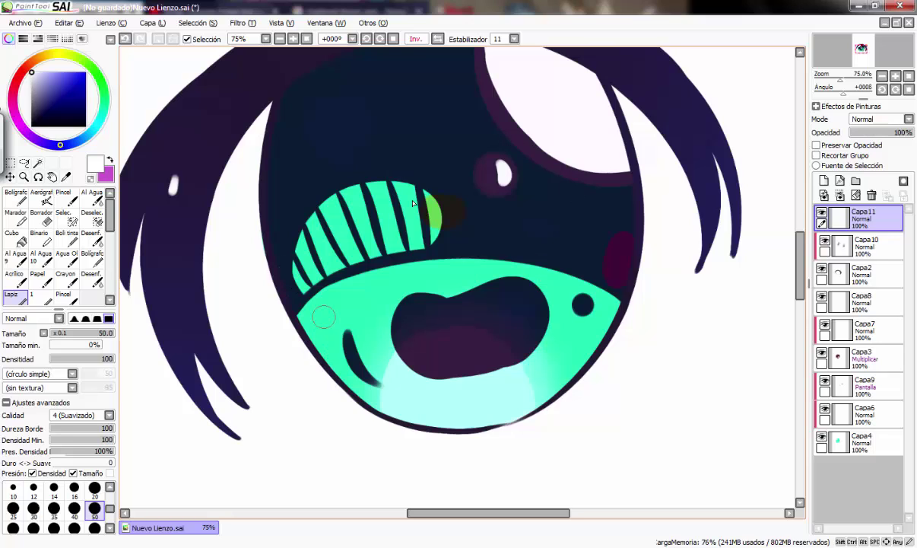
mouse_move(340, 386)
mouse_down()
mouse_move(395, 414)
mouse_move(393, 423)
mouse_up()
key(ctrl+z)
mouse_move(393, 344)
mouse_down()
mouse_move(350, 394)
mouse_move(369, 375)
mouse_move(382, 399)
mouse_move(371, 378)
mouse_up()
key(ctrl+z)
key(ctrl+z)
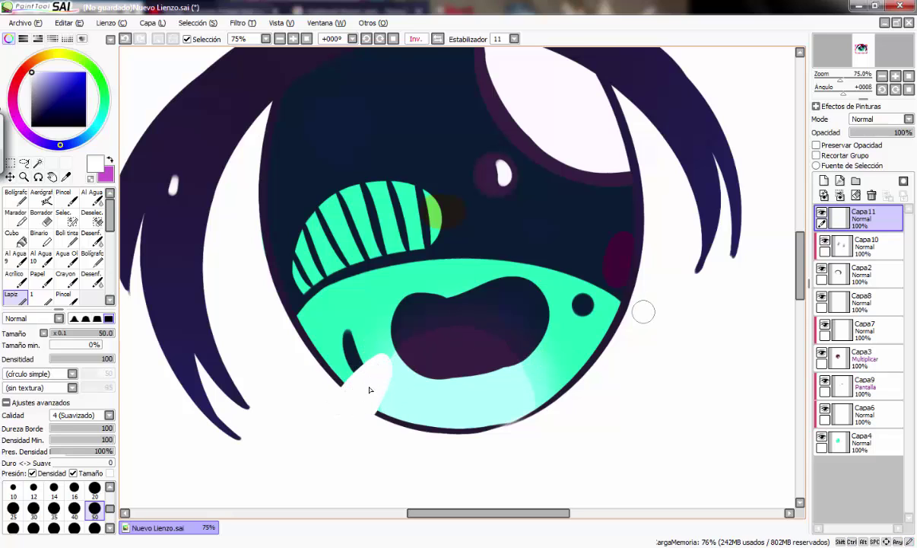
Step: Paint a small white highlight over the iris outline beside the dark magenta spot, and mirror the view to check the eye
drag(623, 236, 637, 254)
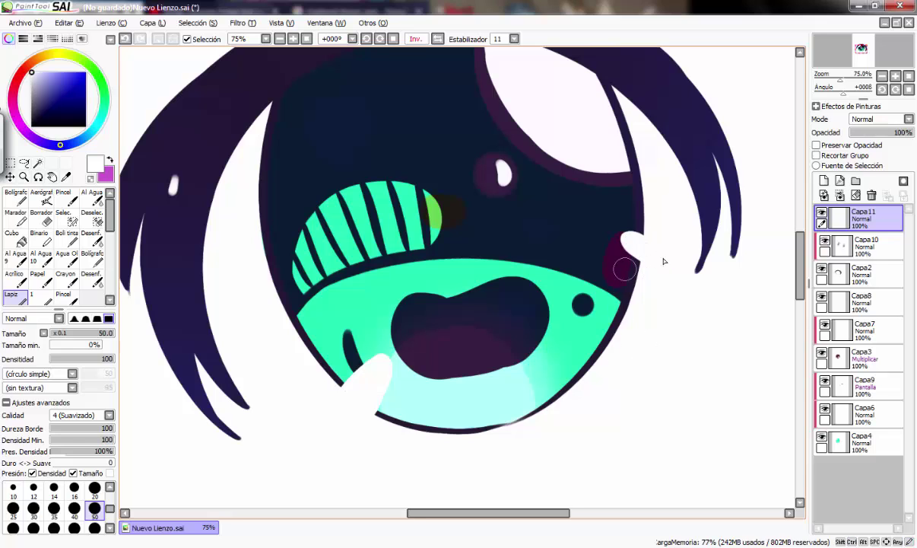
scroll(633, 266, down, 4)
scroll(619, 188, up, 2)
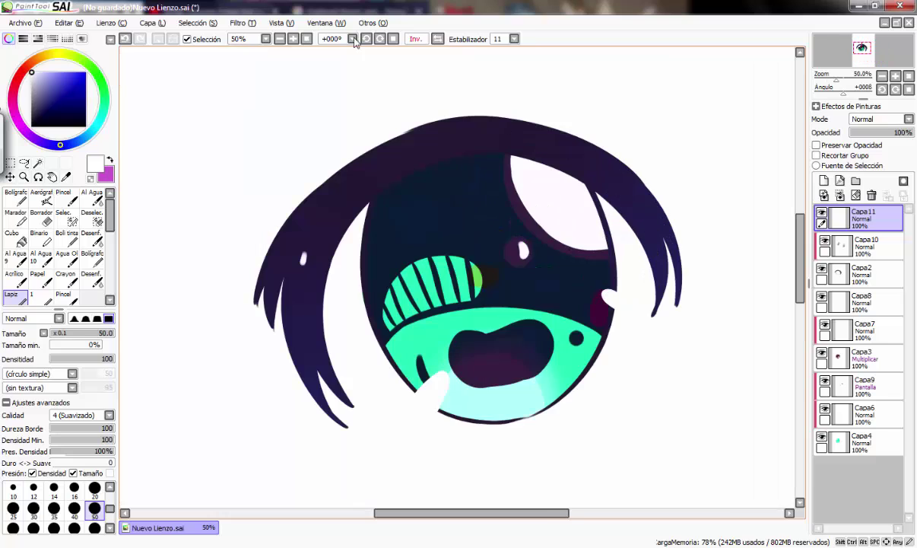
click(438, 40)
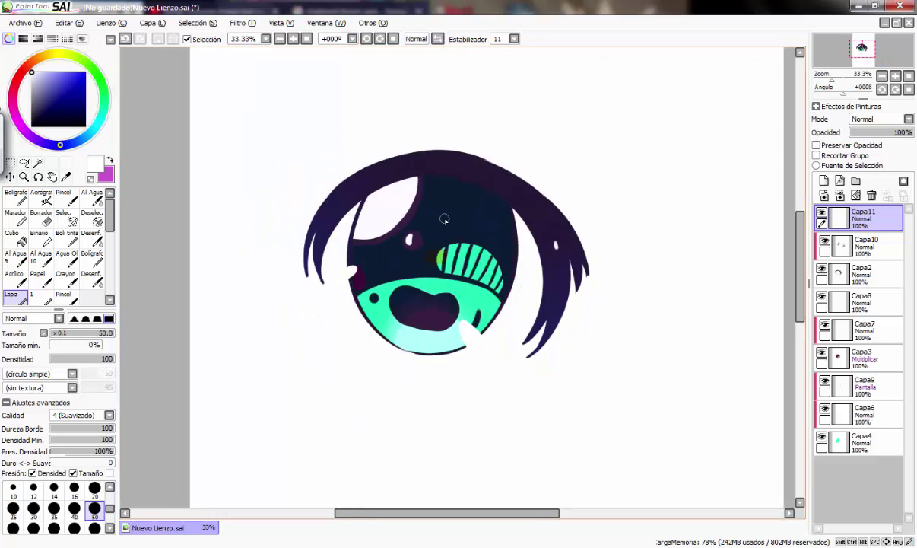